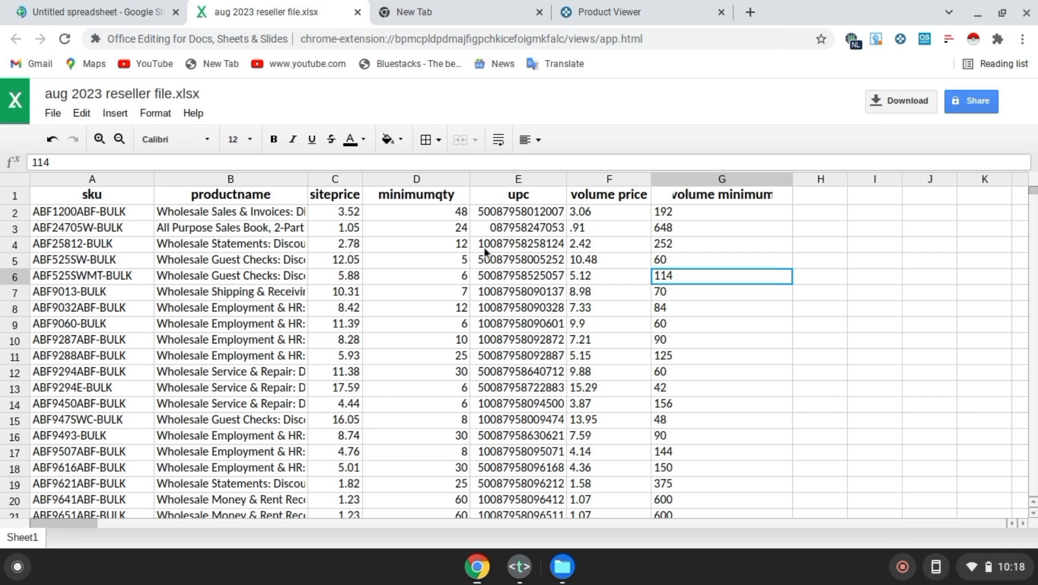
- Open keepa.com/#!finder in the blank browser tab and go to Keepa's Product Viewer
left_click(549, 208)
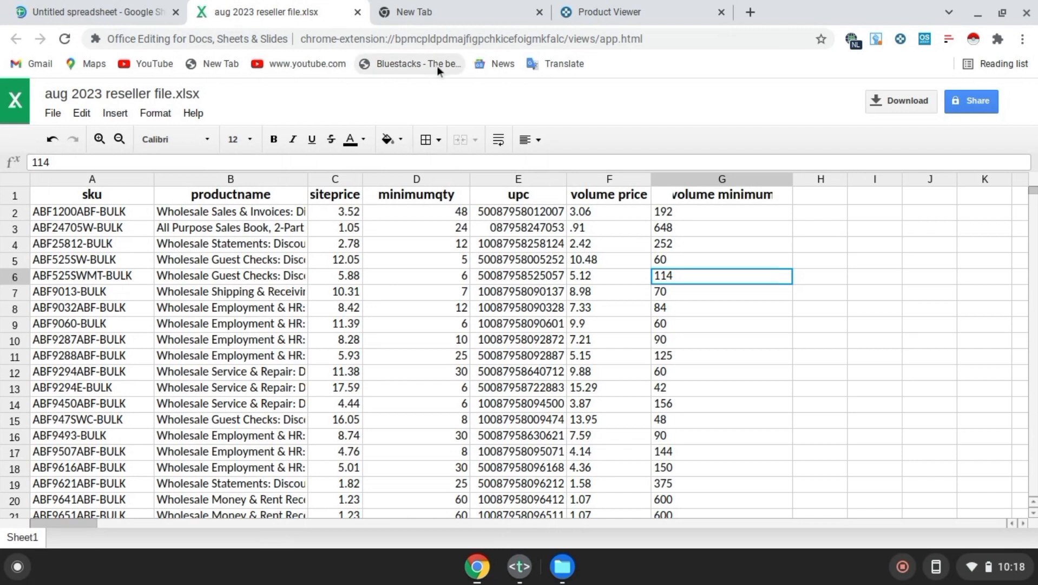
left_click(444, 7)
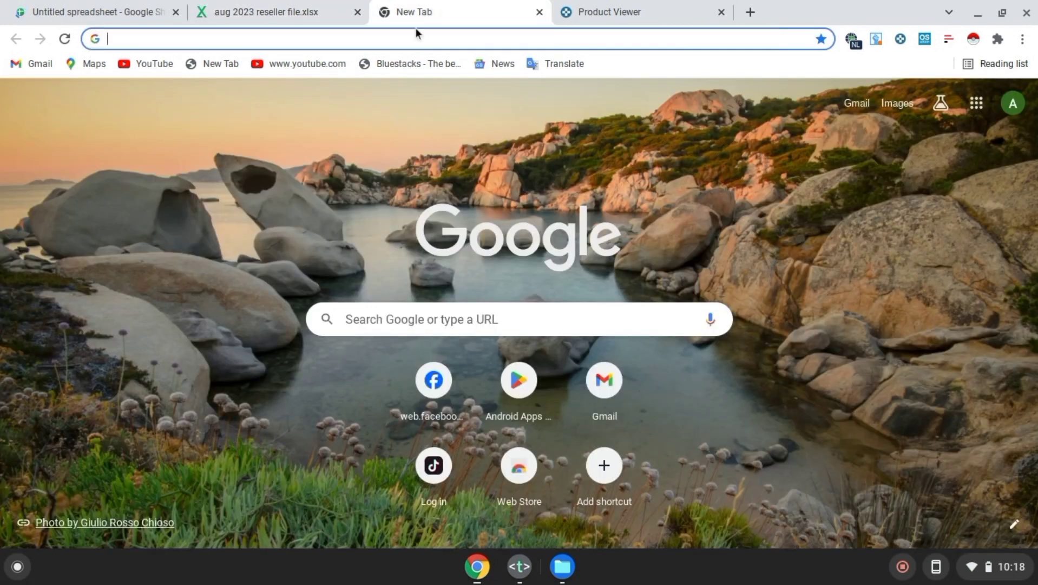
type("keepa.com/#!finder")
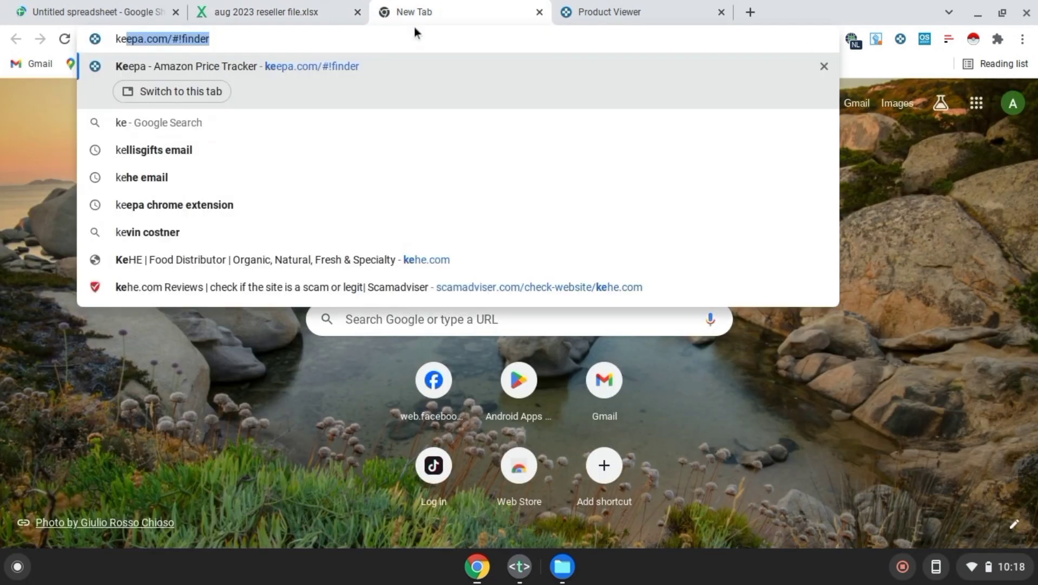
key("Return")
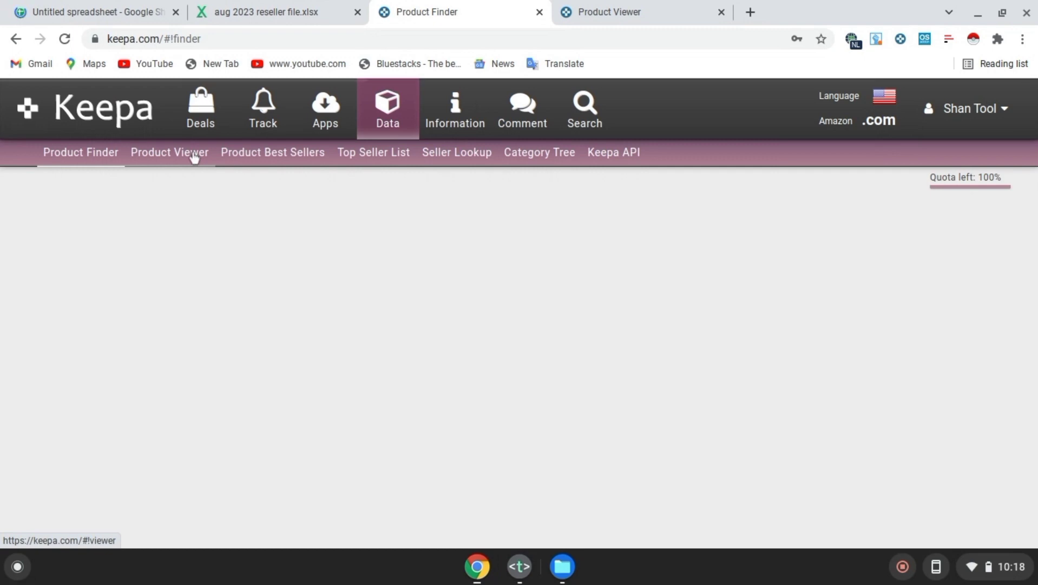
left_click(193, 154)
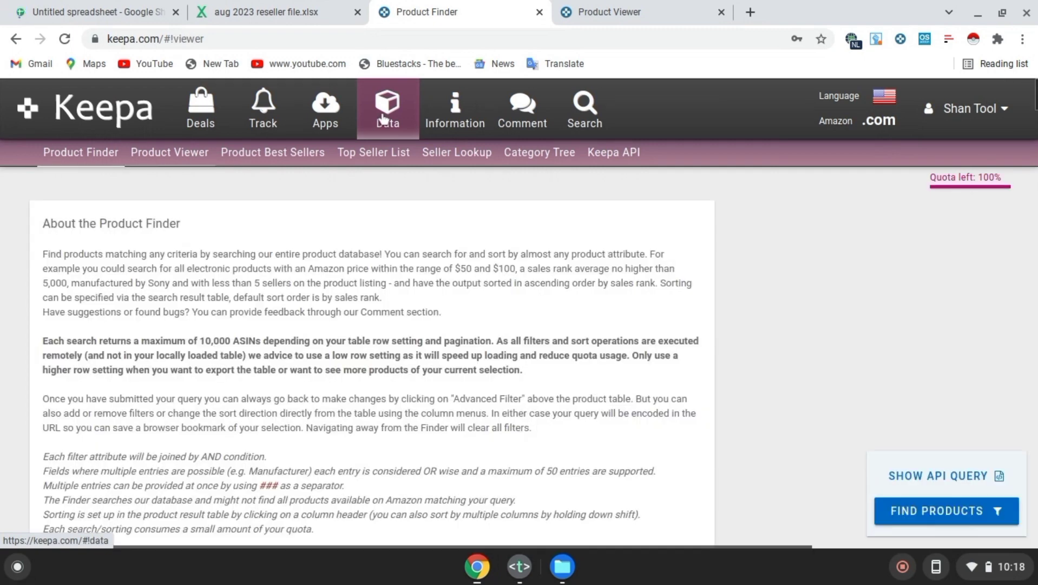
left_click(163, 153)
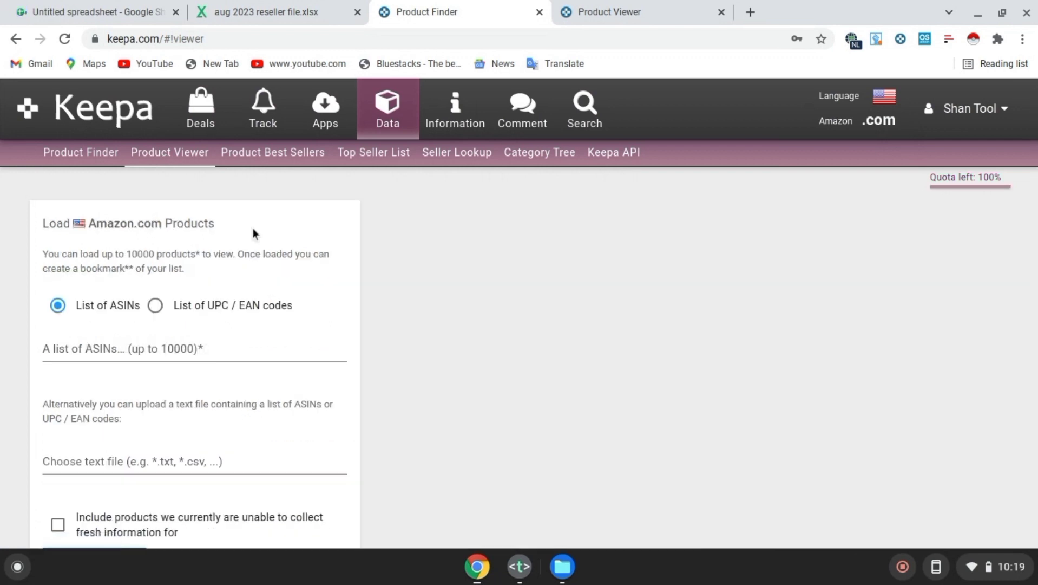
scroll(252, 232, "down", 2)
scroll(251, 233, "up", 2)
- Copy the entire upc column from the aug 2023 reseller file and paste it into Keepa's Product Viewer as a list of UPC / EAN codes
left_click(279, 4)
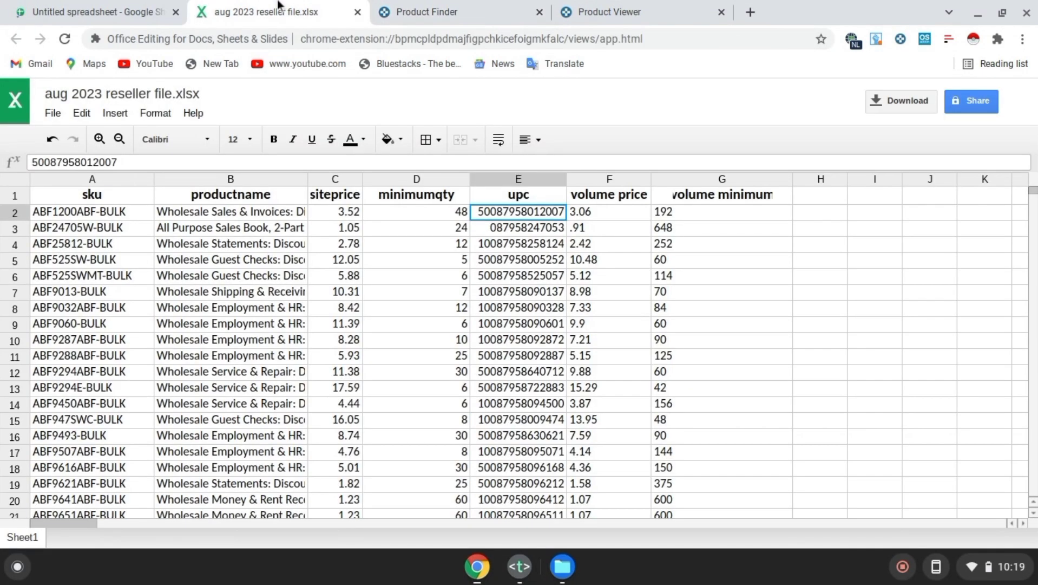
left_click(530, 180)
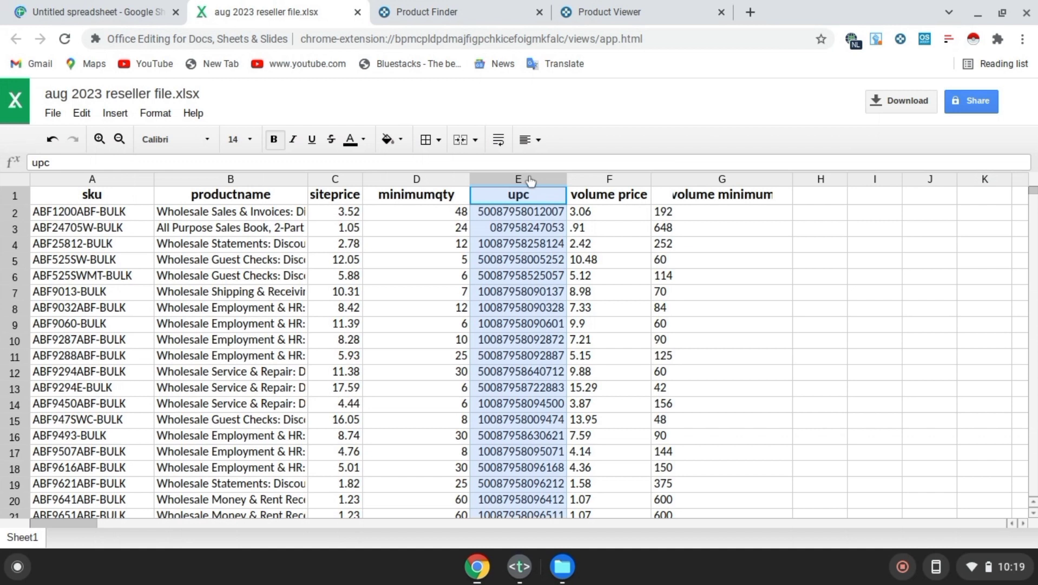
left_click(449, 7)
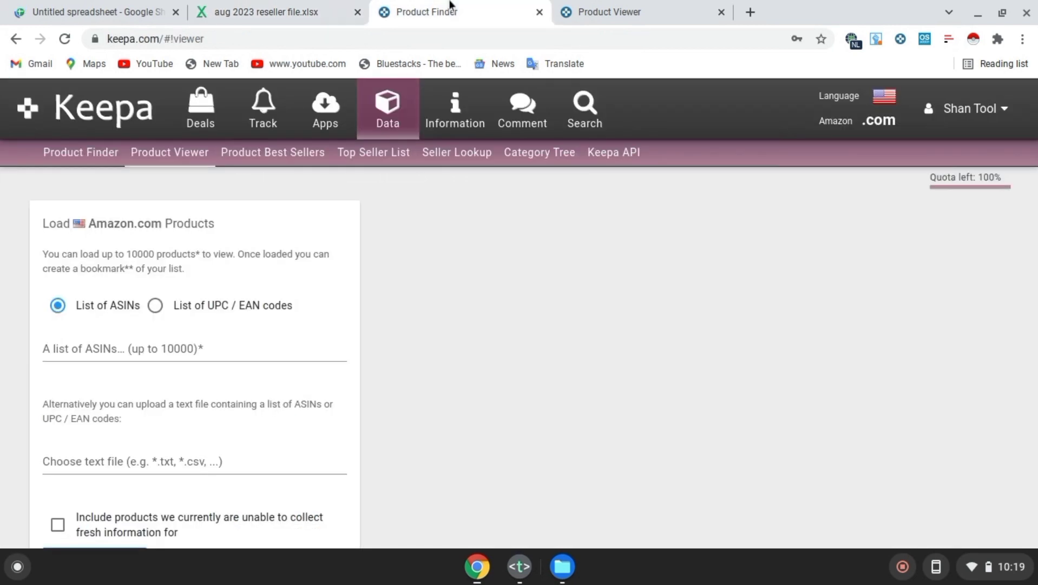
left_click(154, 305)
left_click(224, 343)
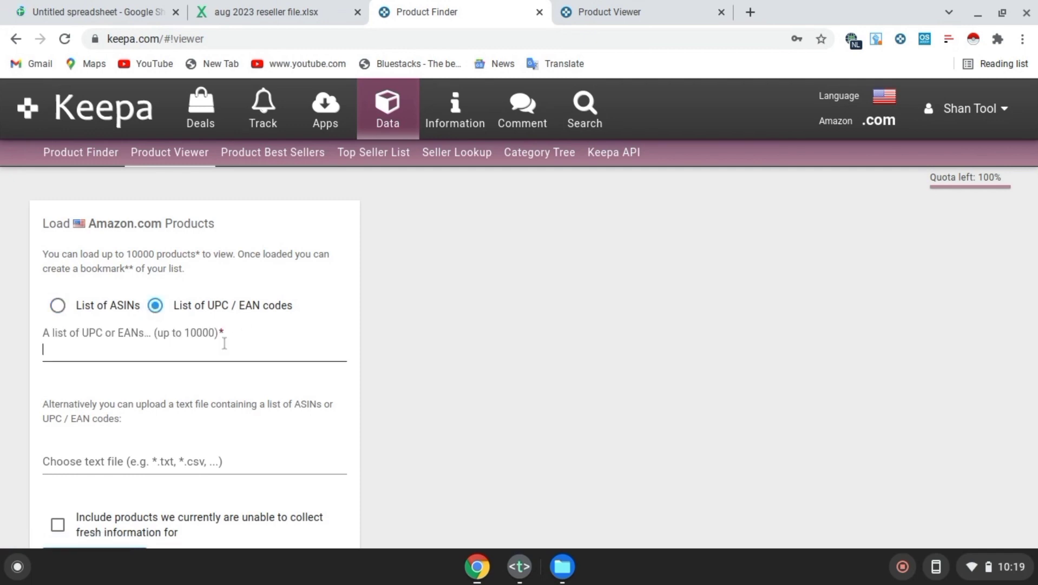
key("ctrl+v")
- Load the pasted UPC list, including products that Keepa is currently unable to collect fresh information for
scroll(263, 317, "down", 3)
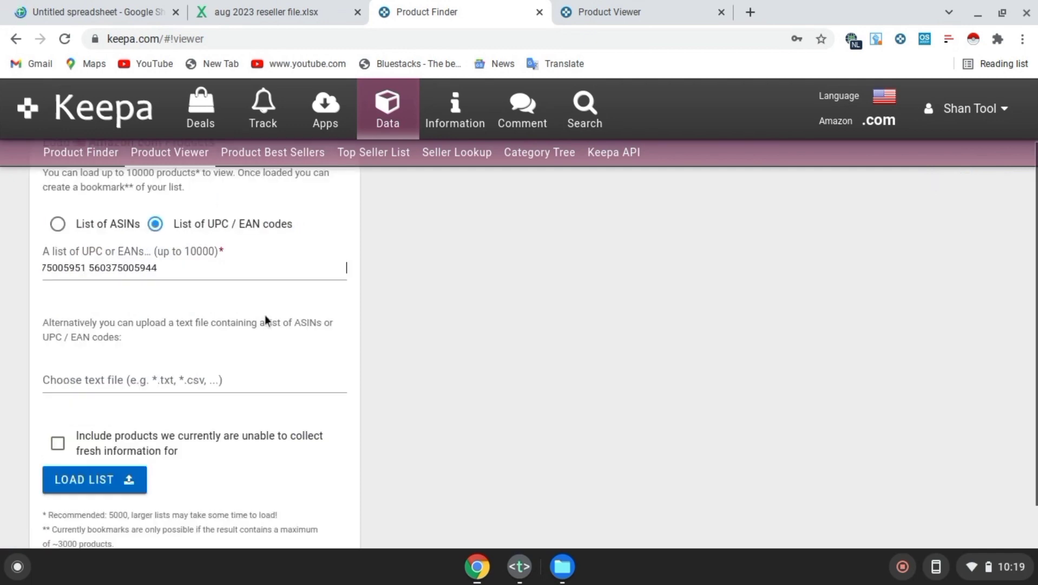
left_click(60, 397)
left_click(77, 422)
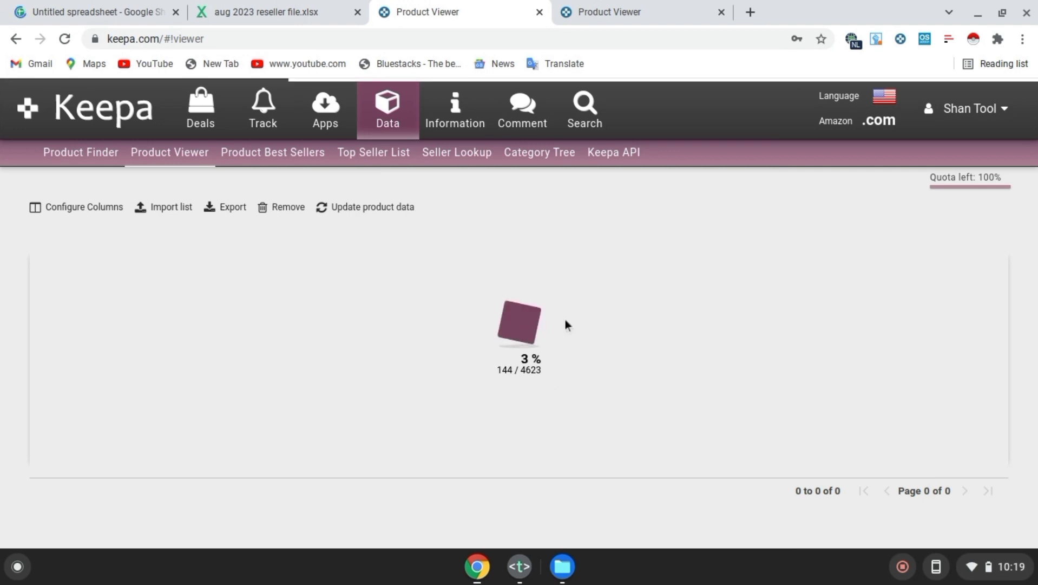
left_click(608, 4)
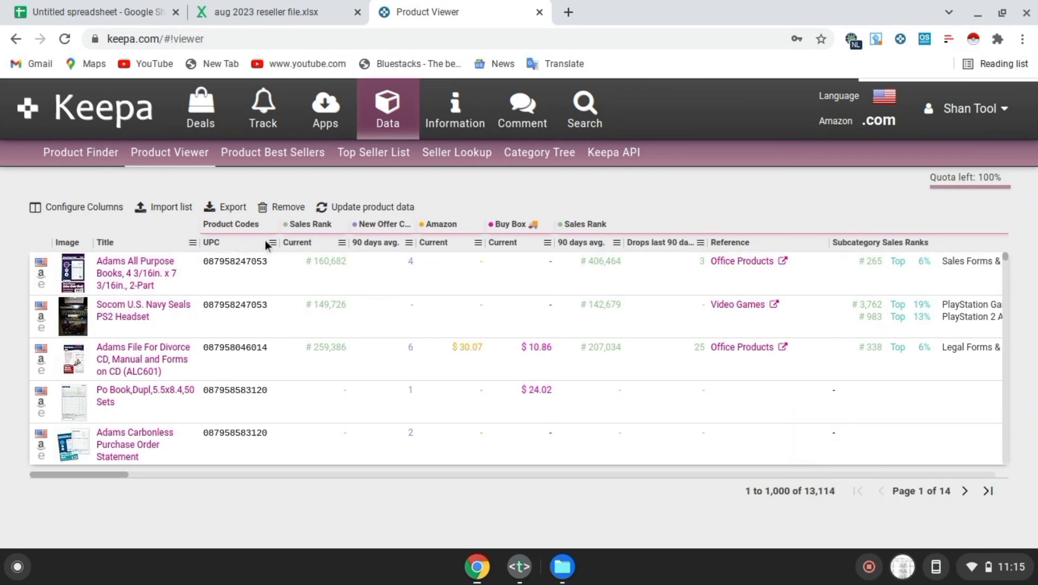
- Move the ASIN column so it sits between the Title and UPC columns of the product table
scroll(394, 298, "right", 2)
scroll(393, 297, "right", 10)
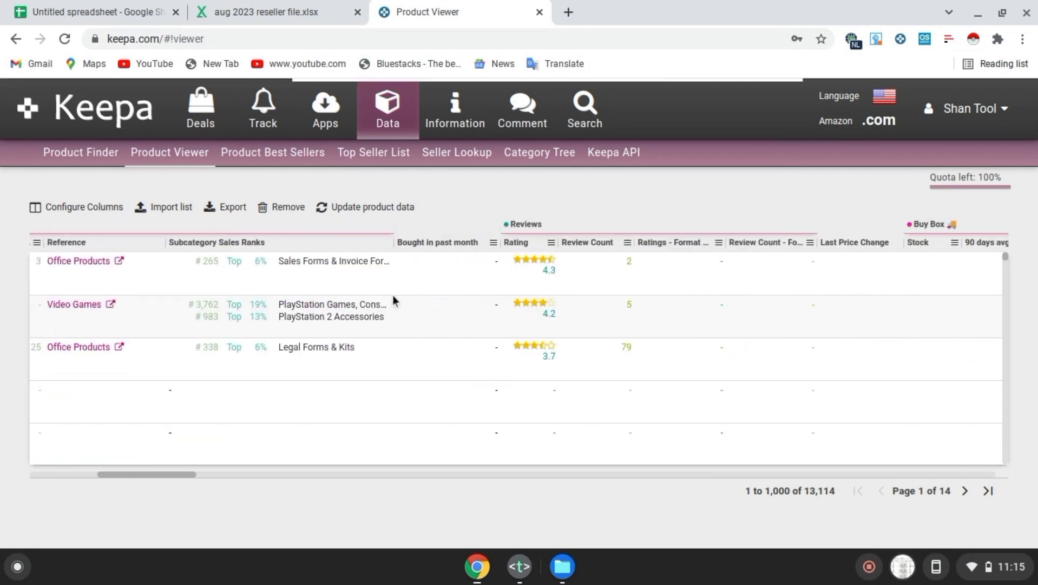
scroll(394, 299, "right", 10)
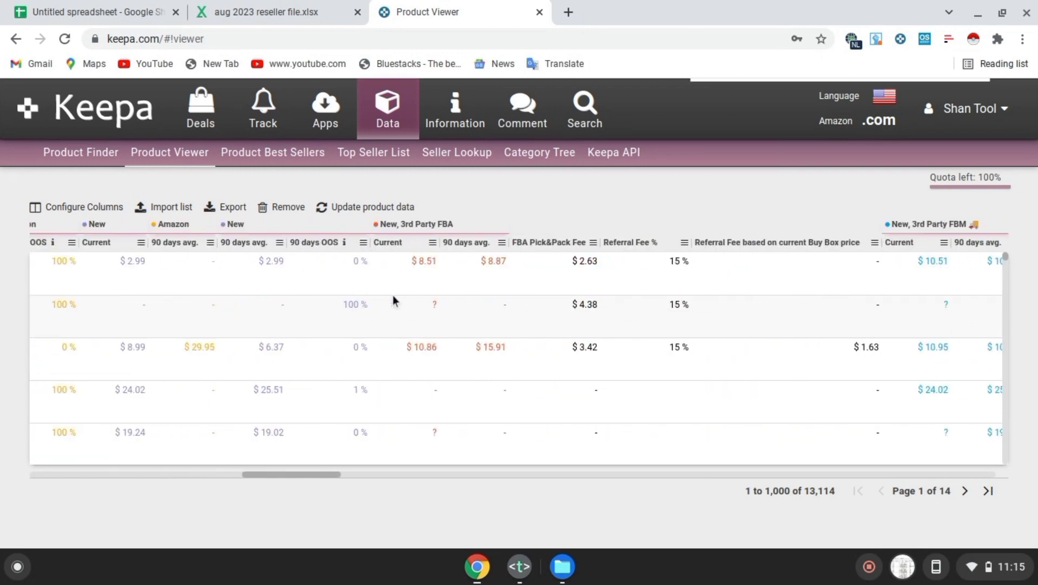
scroll(394, 300, "right", 10)
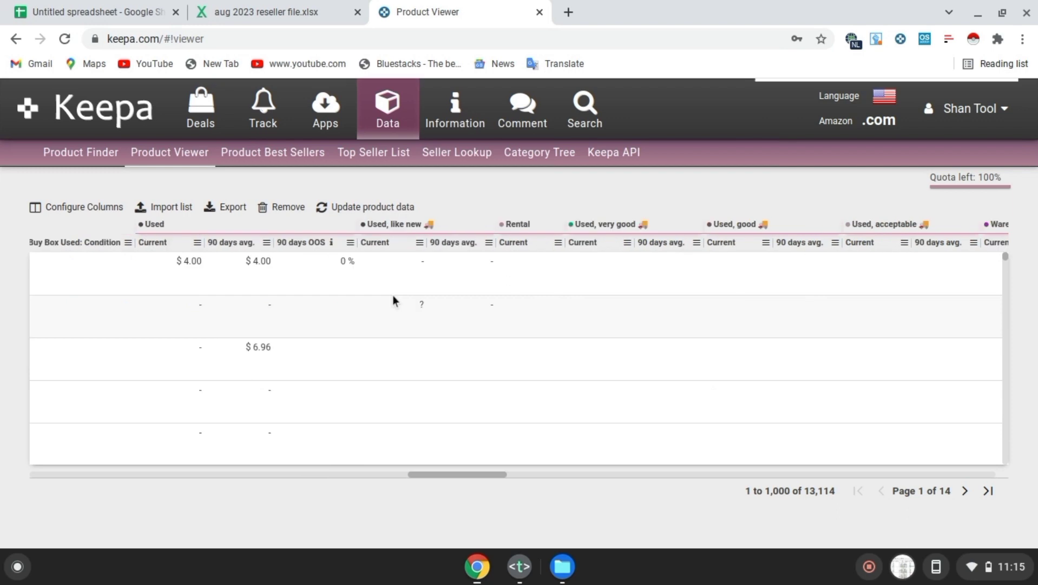
scroll(393, 299, "right", 5)
scroll(394, 299, "right", 10)
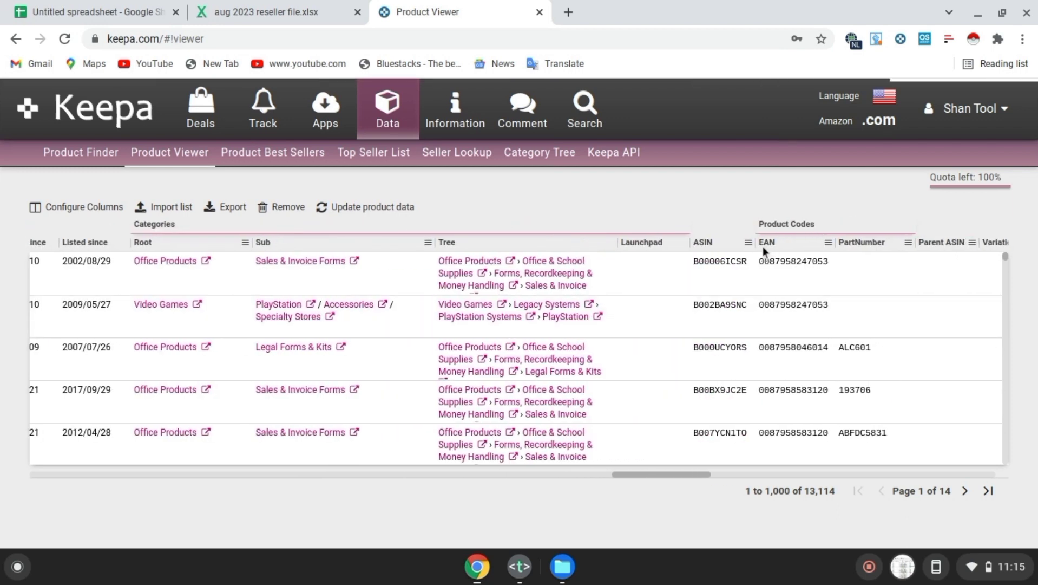
left_click_drag(749, 241, 208, 250)
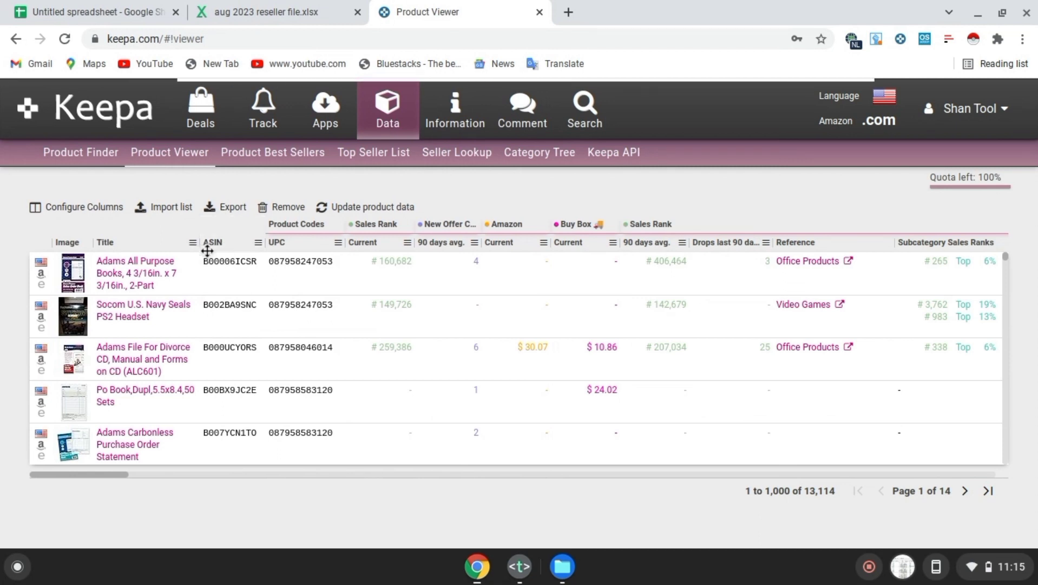
- Filter the current Sales Rank column to the range 1000 to 40000
left_click(408, 243)
left_click(430, 282)
left_click(430, 281)
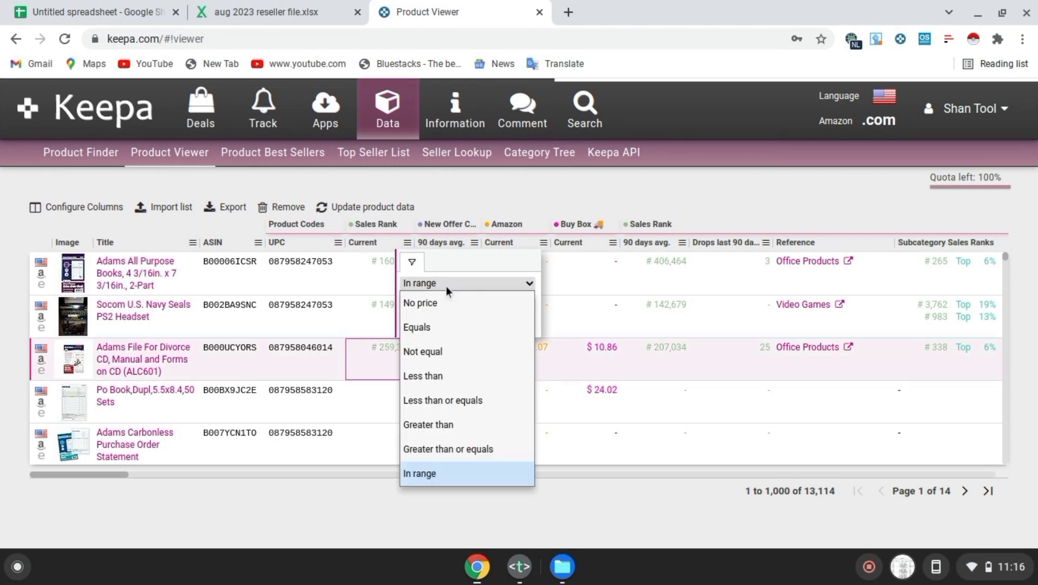
left_click(428, 333)
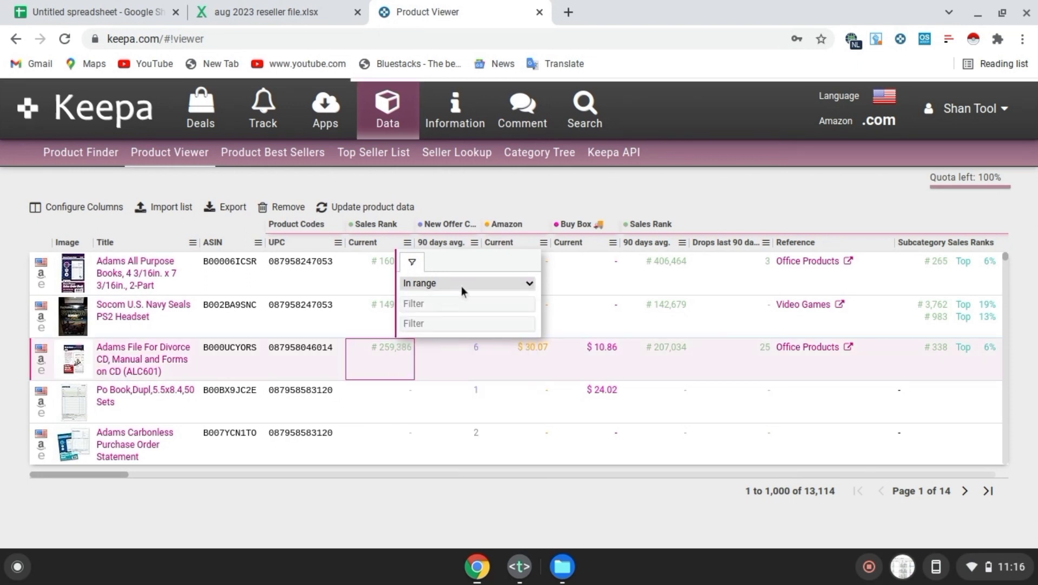
left_click(526, 282)
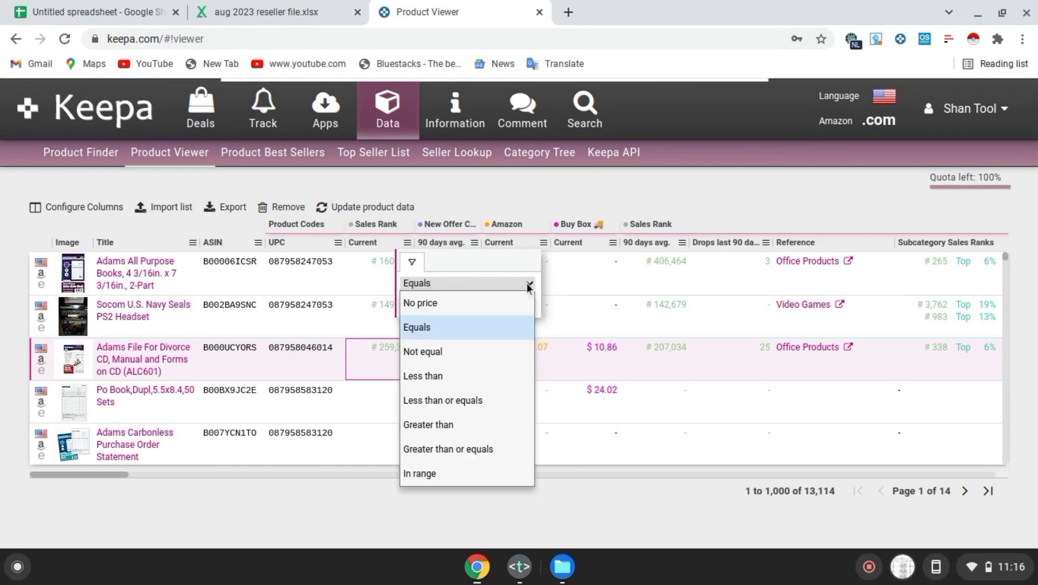
left_click(422, 474)
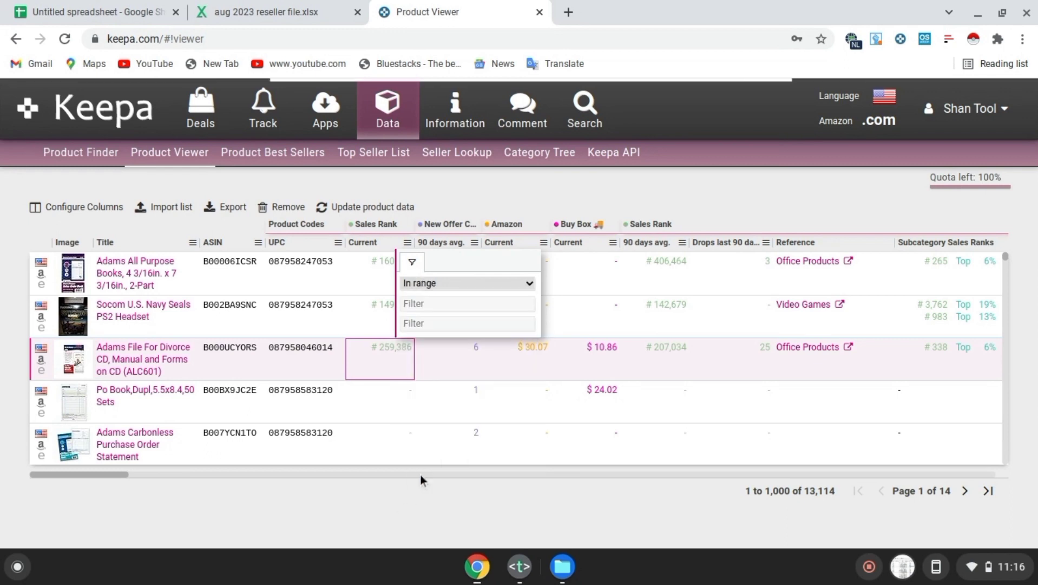
left_click(431, 305)
type("1000")
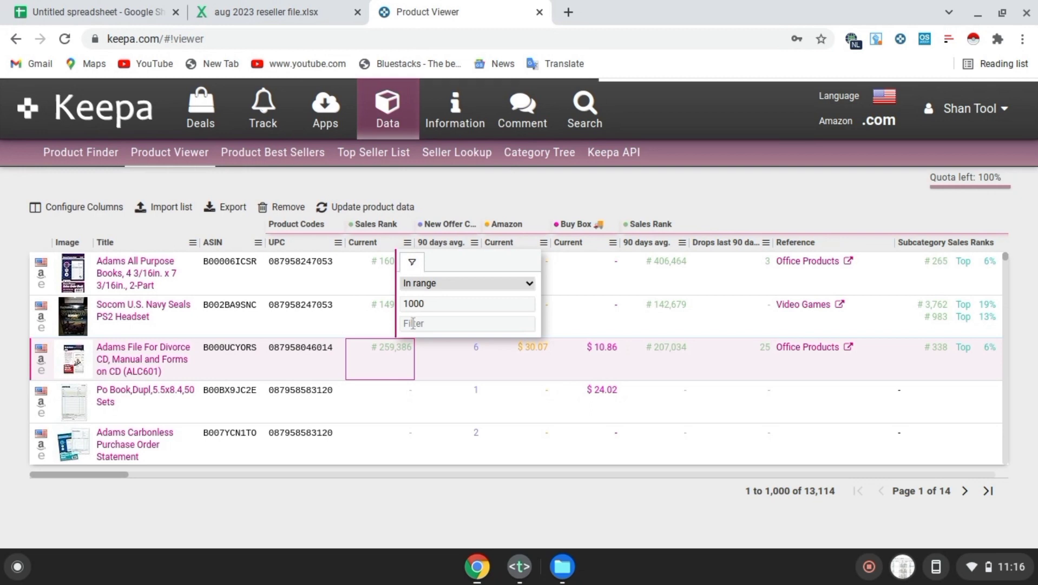
left_click(413, 323)
type("40000")
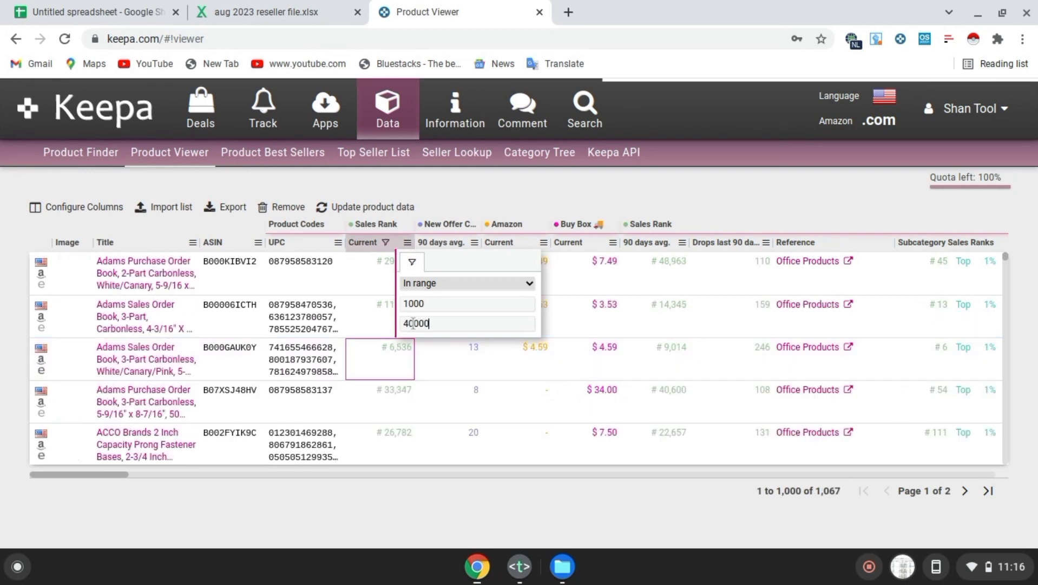
left_click(475, 536)
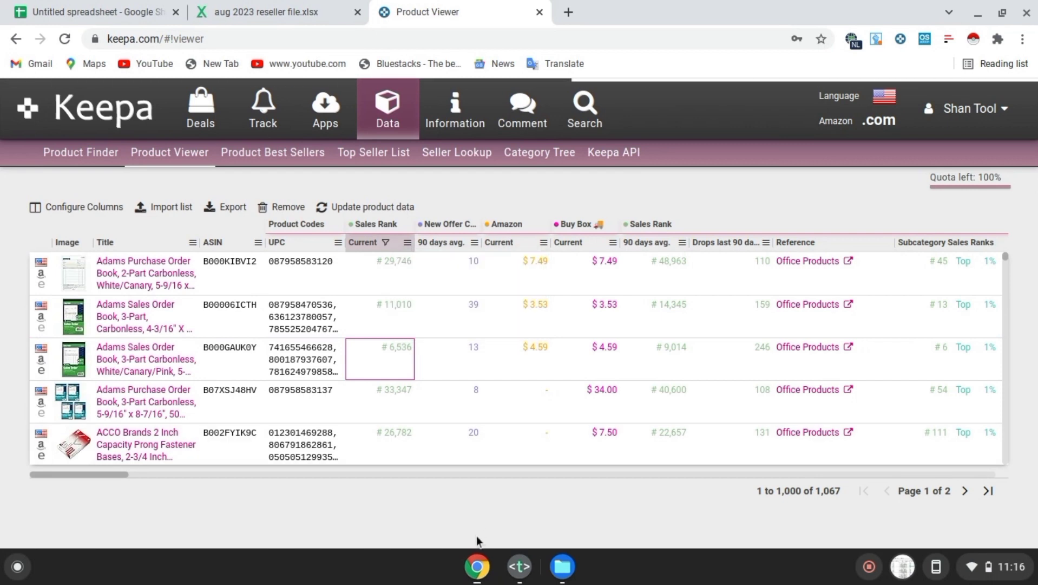
- Filter the 90-day average New Offer Count column to the range 3 to 999
left_click(475, 244)
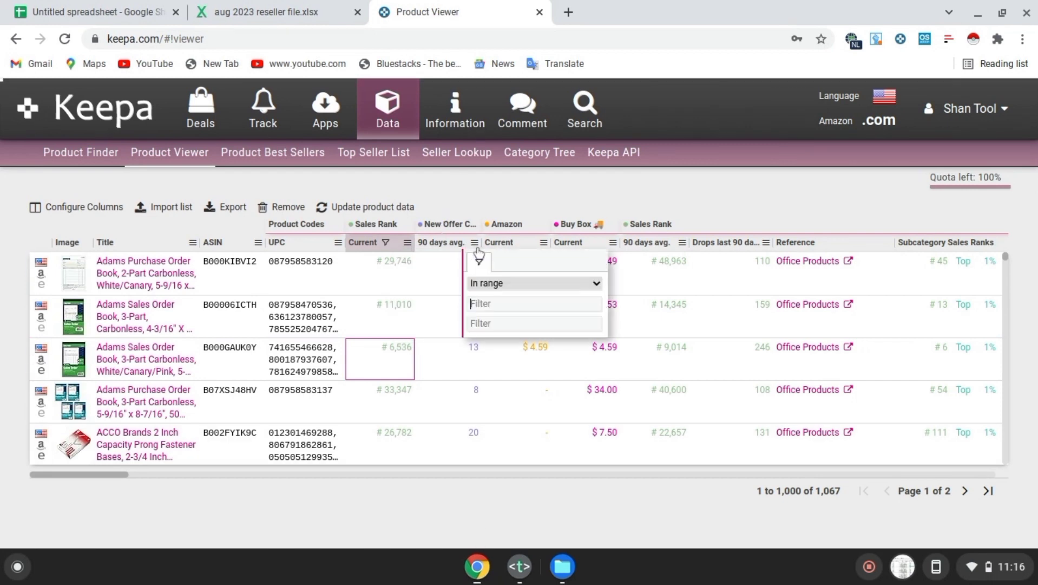
left_click(495, 284)
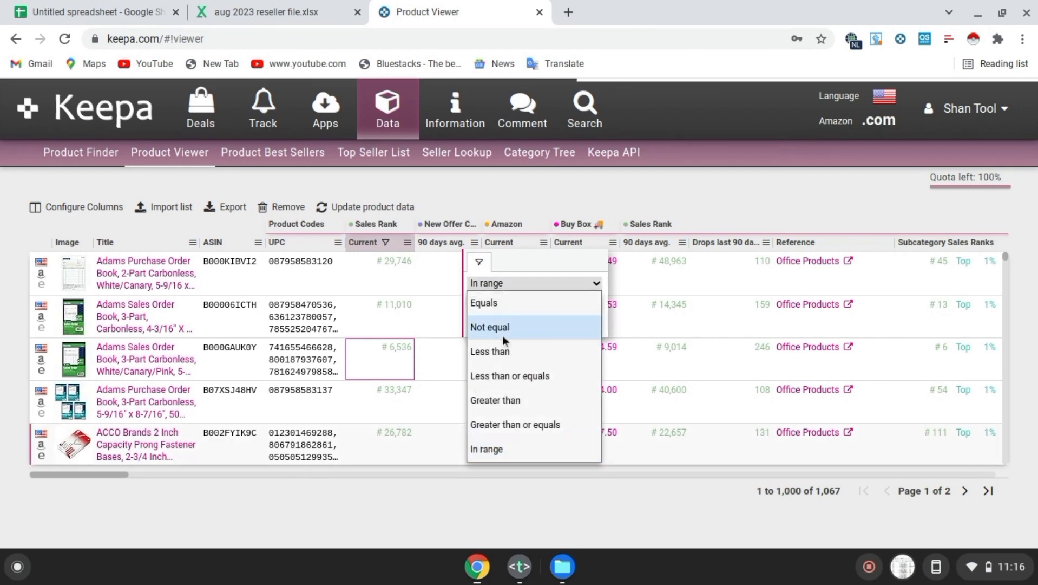
left_click(484, 447)
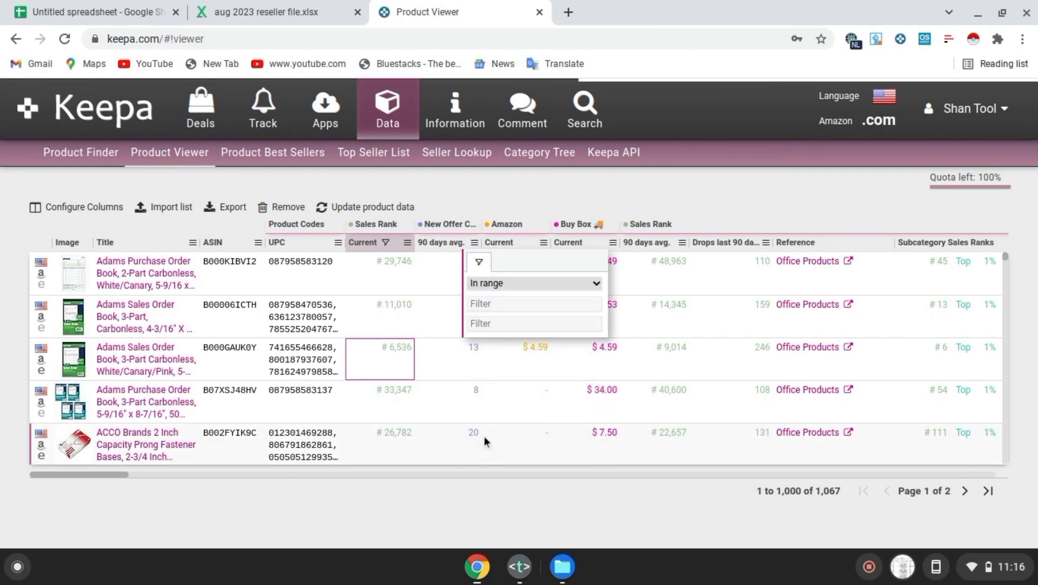
left_click(494, 302)
type("3")
left_click(482, 321)
type("999")
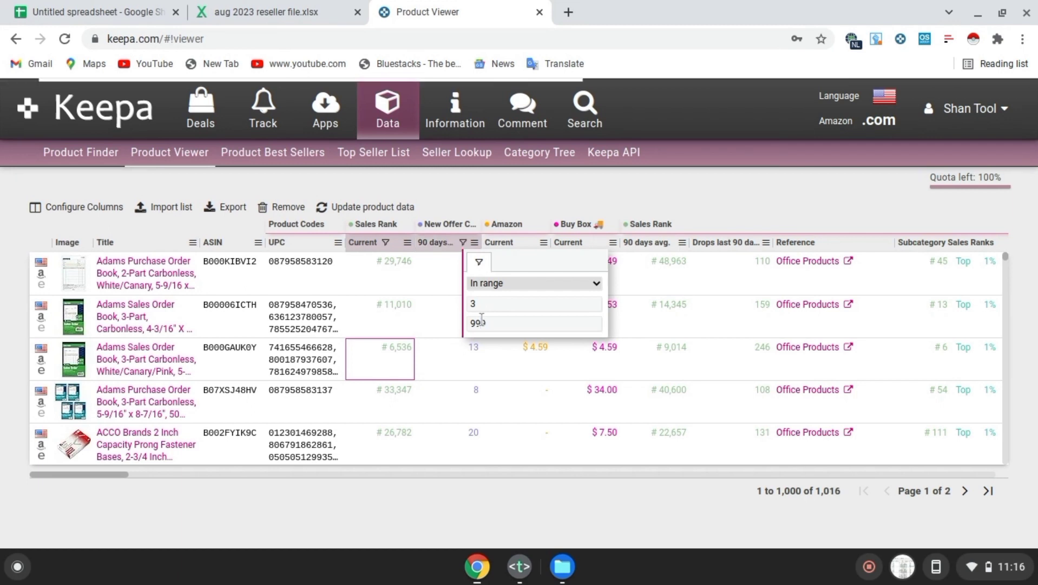
left_click(549, 531)
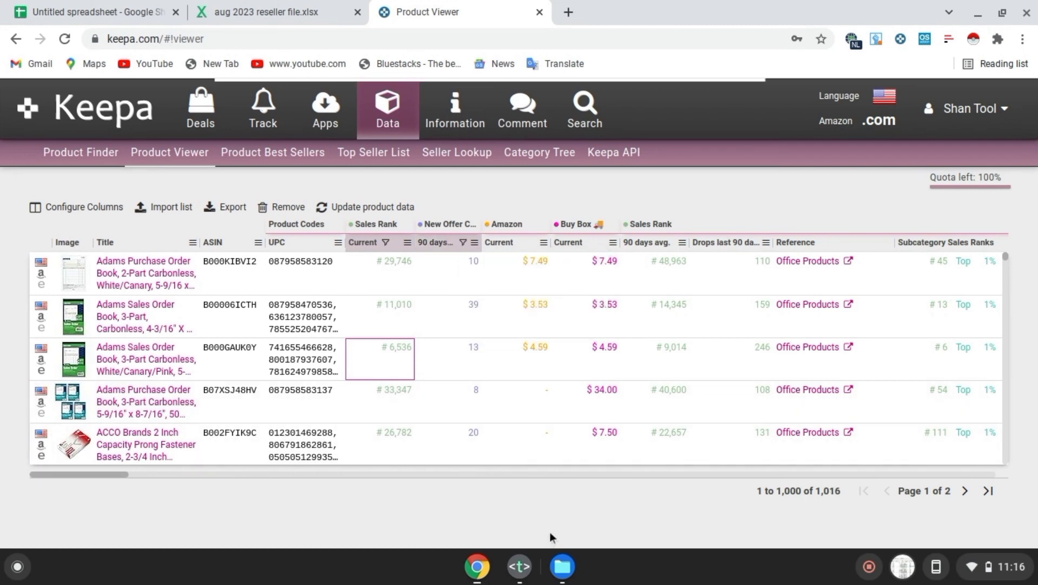
- Try filtering the current Amazon price column to values equal to 100, and clear that filter again
left_click(544, 243)
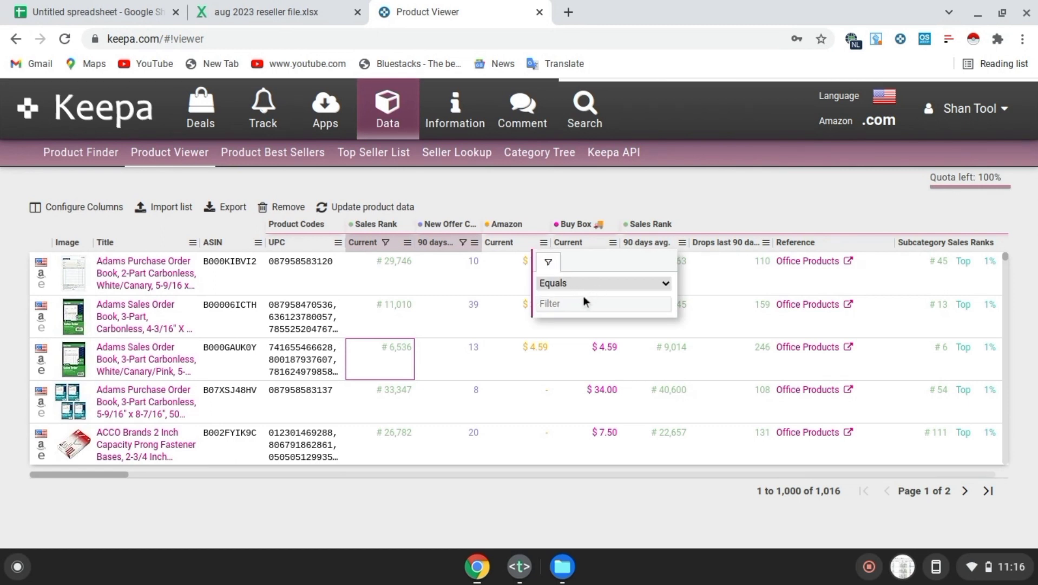
type("100")
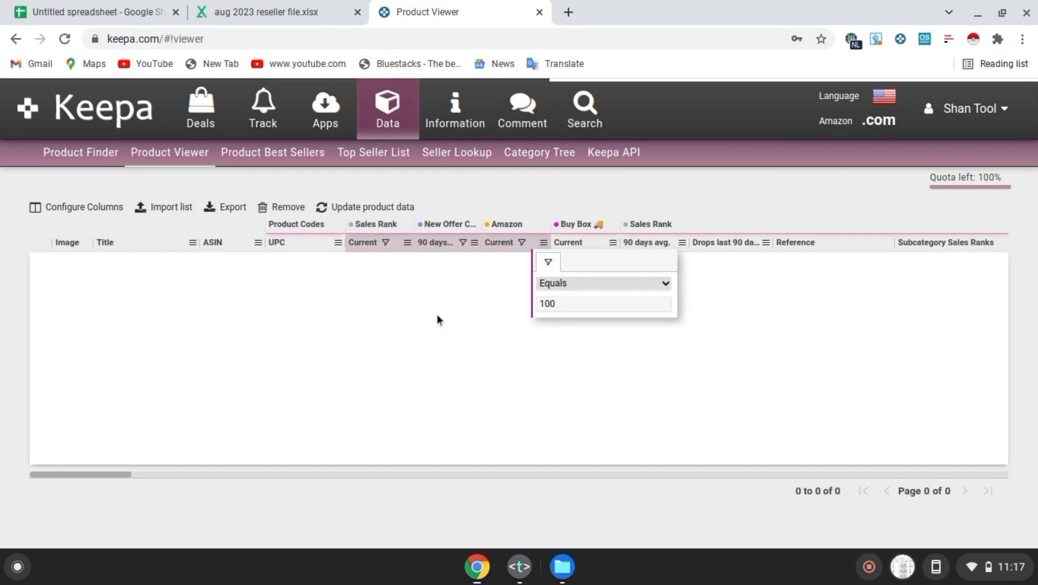
key("BackSpace")
key("BackSpace")
key("BackSpace")
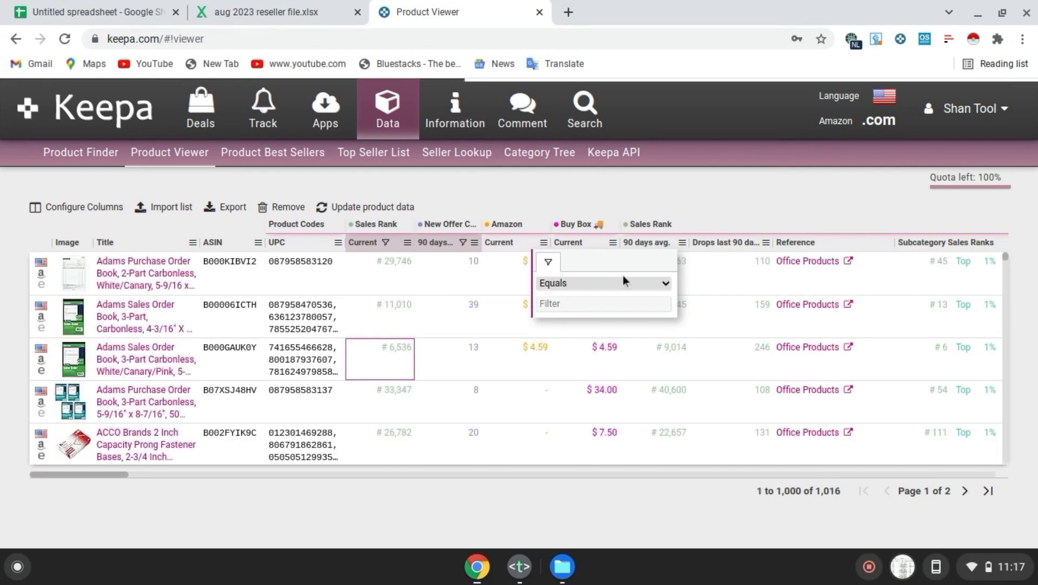
left_click(519, 416)
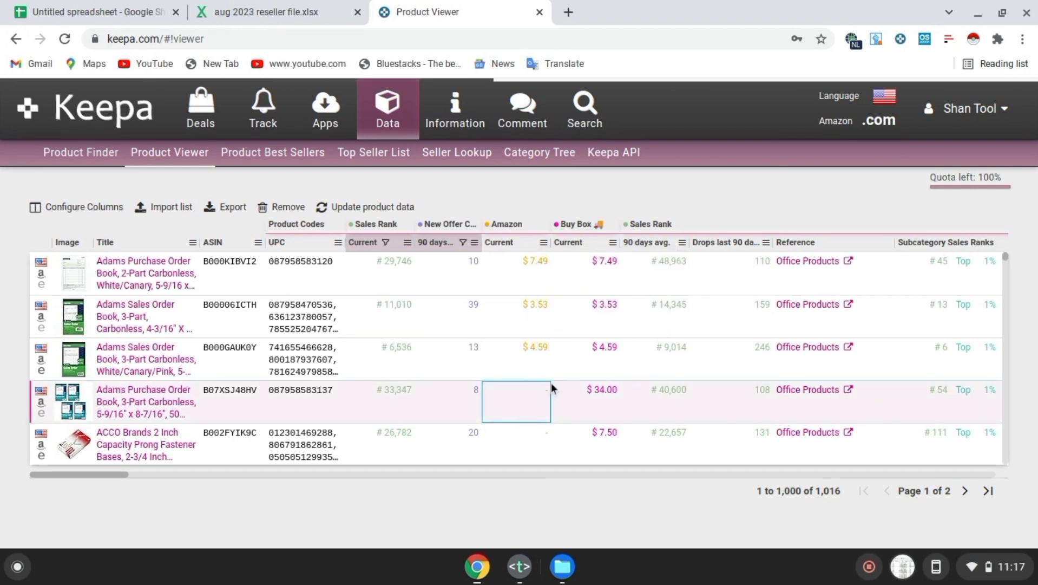
scroll(550, 382, "down", 1)
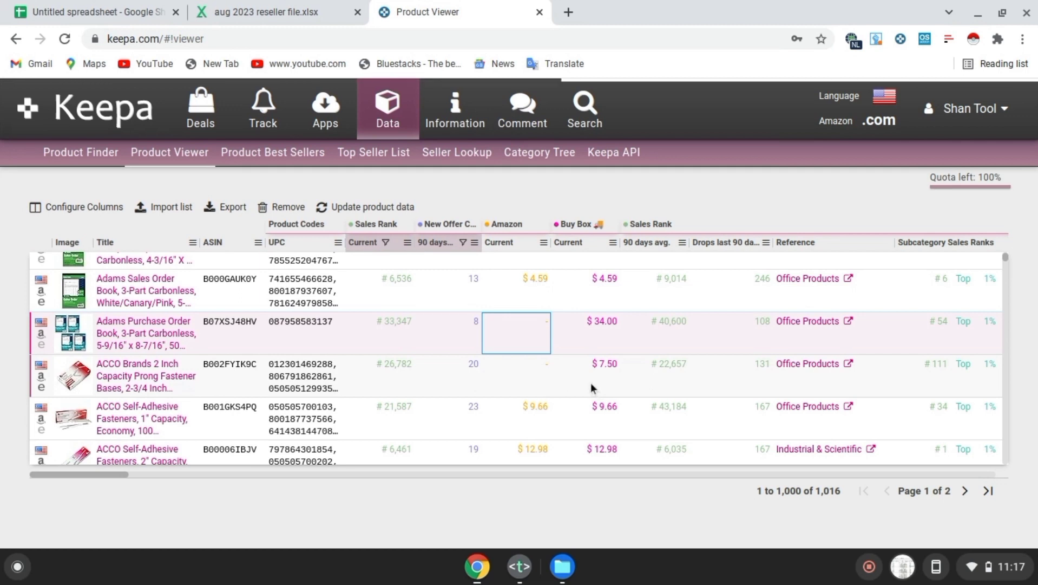
left_click(320, 334)
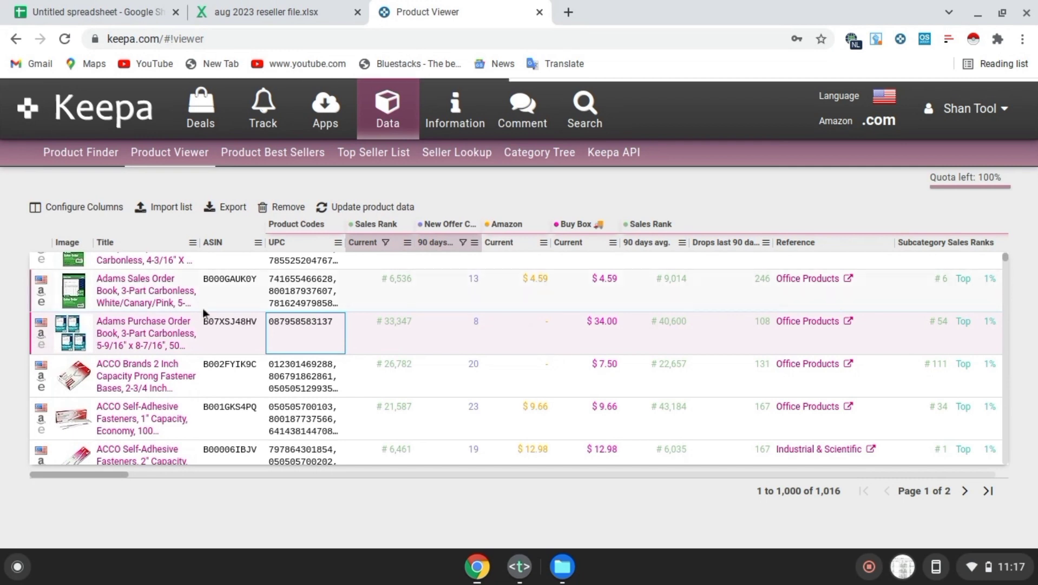
left_click(324, 6)
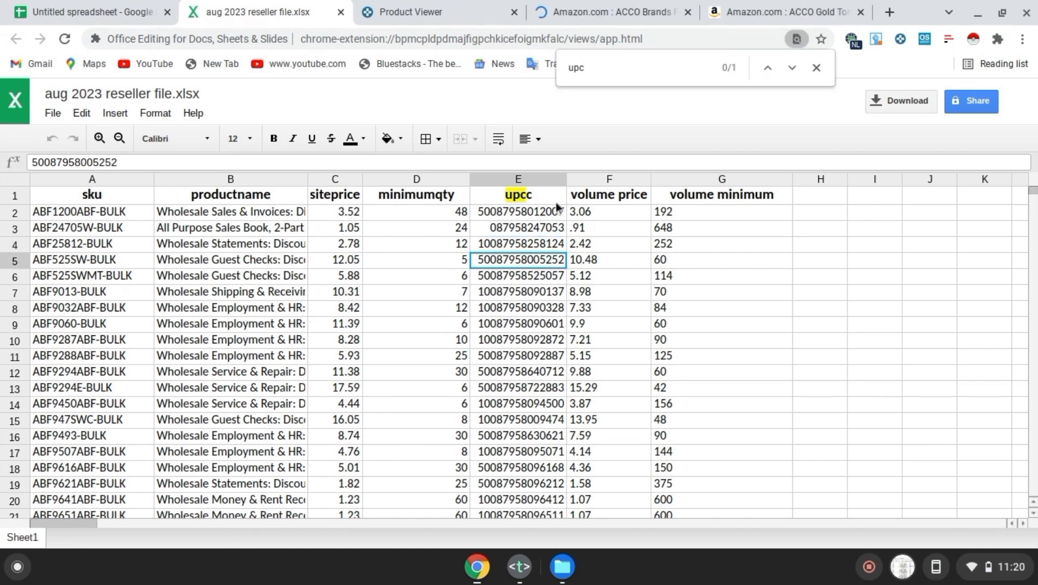
key("ctrl+f")
key("ctrl+v")
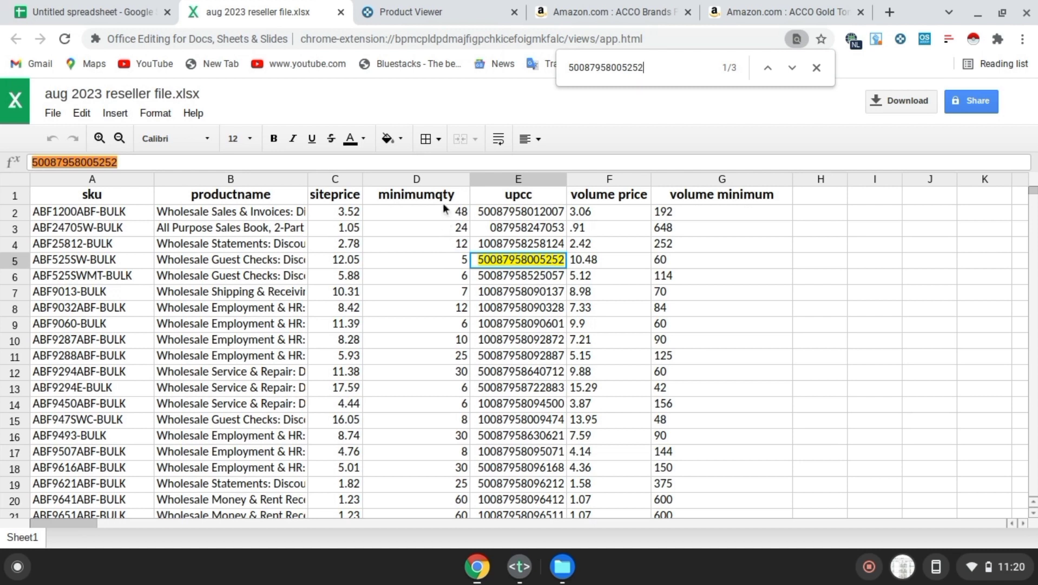
left_click(461, 264)
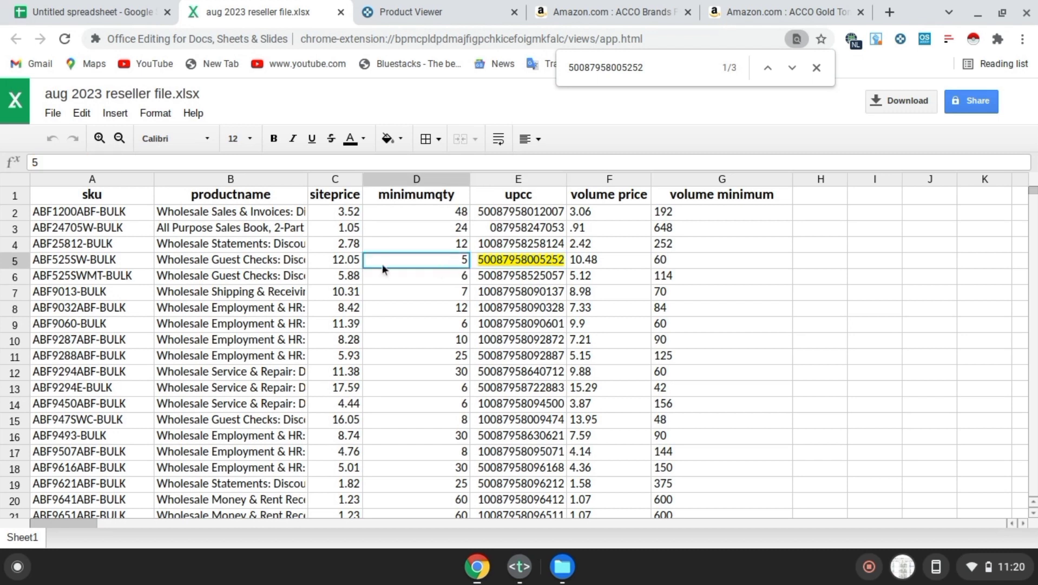
left_click(327, 264)
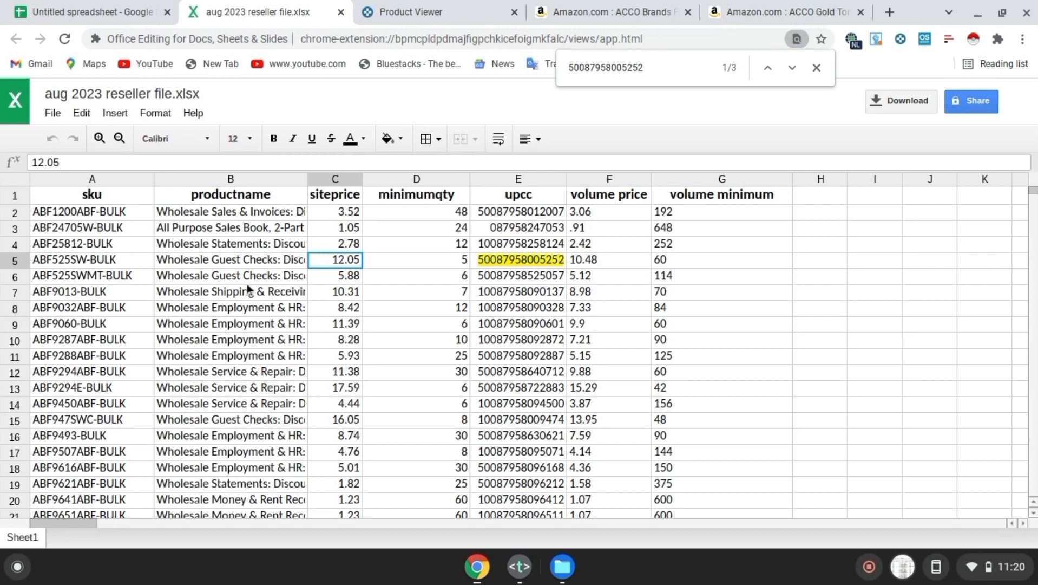
left_click(222, 262)
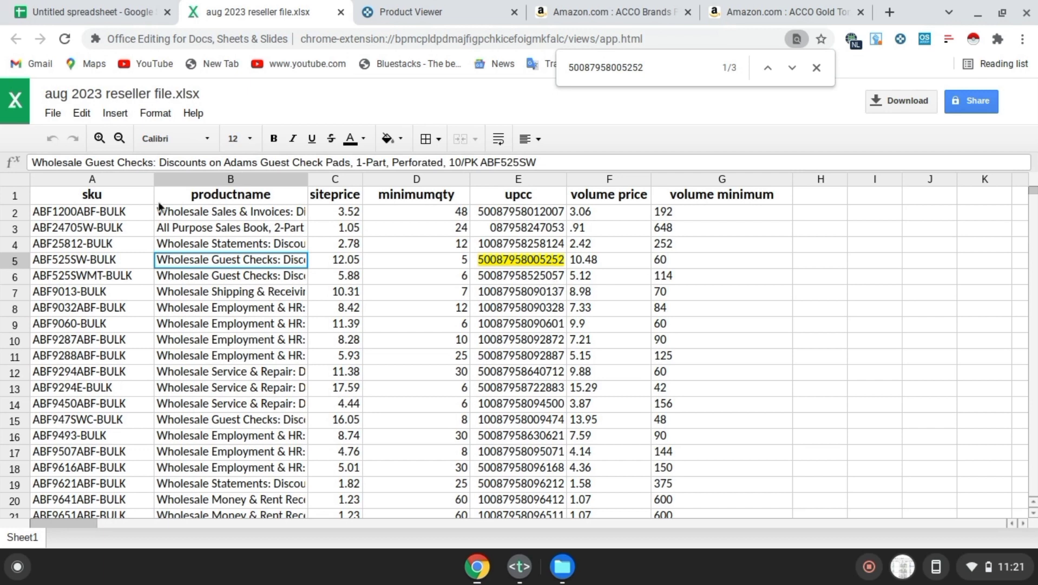
- Switch back to Keepa and open an empty Product Viewer form for loading a new product list
left_click(374, 9)
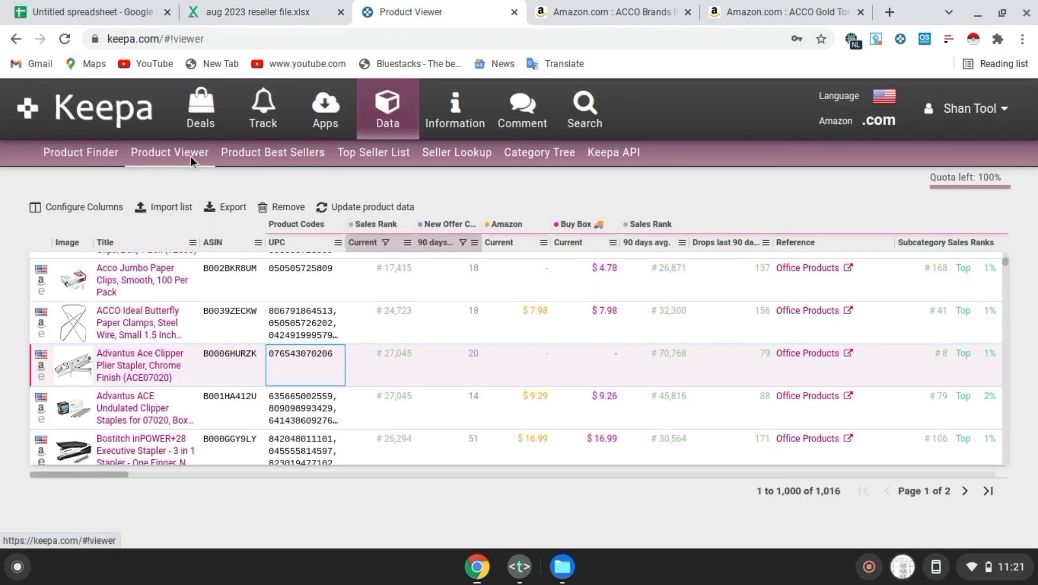
left_click(384, 128)
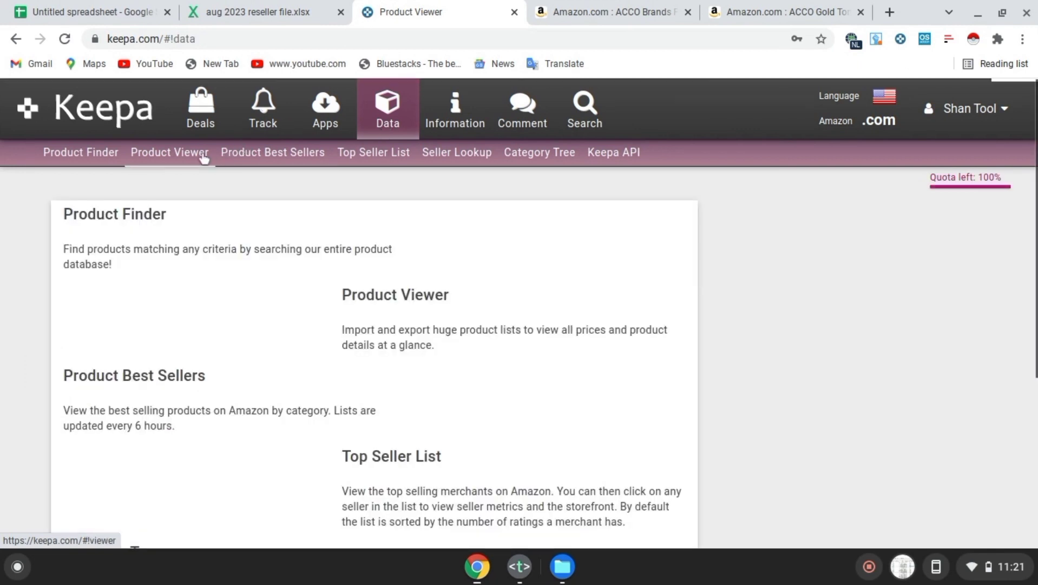
left_click(174, 152)
- Copy the untitled spreadsheet's whole Unit UPC column into Keepa's UPC / EAN code list and try to load it
left_click(82, 12)
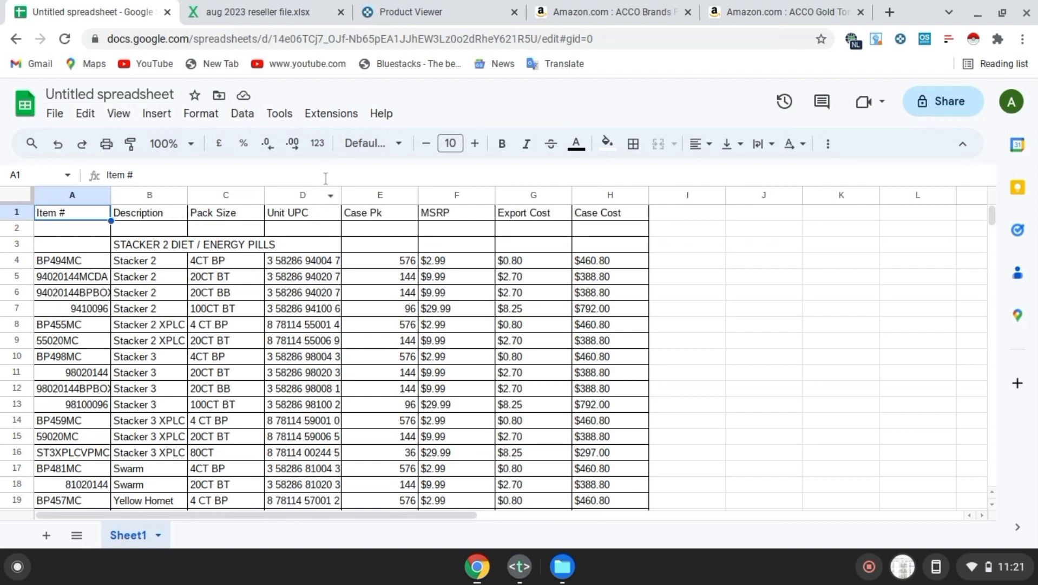
left_click(323, 196)
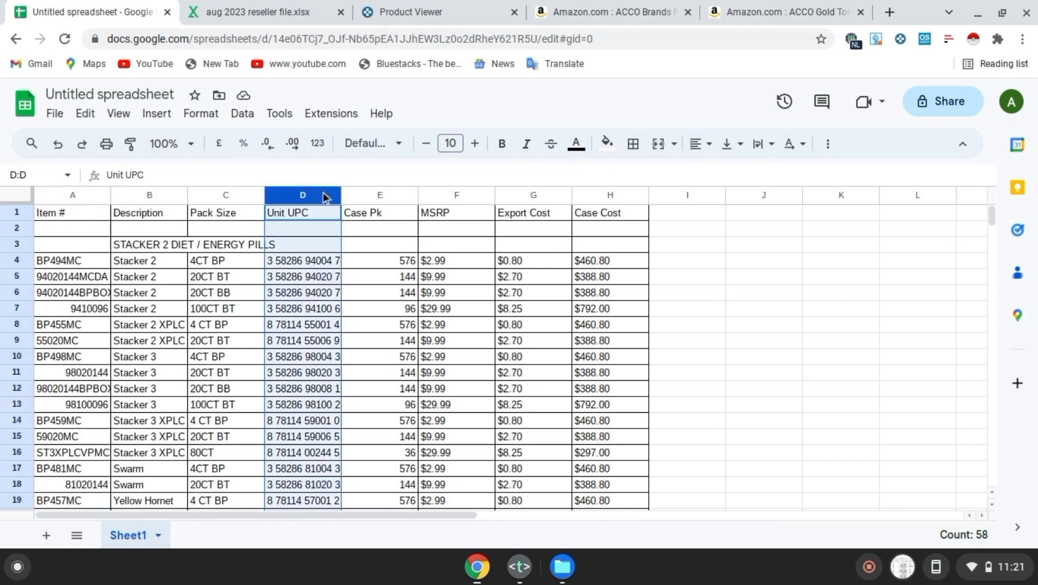
left_click(407, 6)
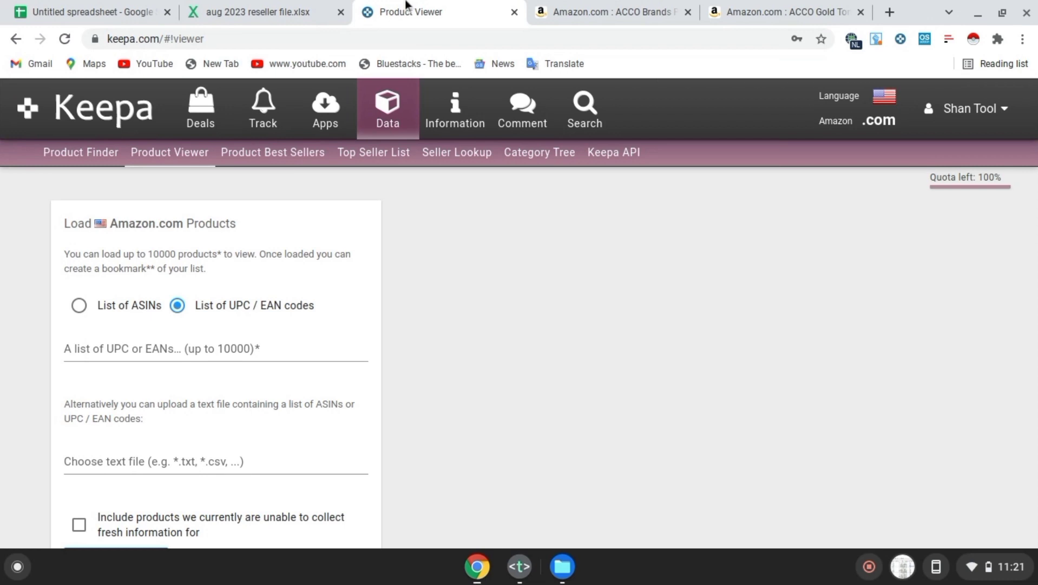
left_click_drag(402, 5, 255, 8)
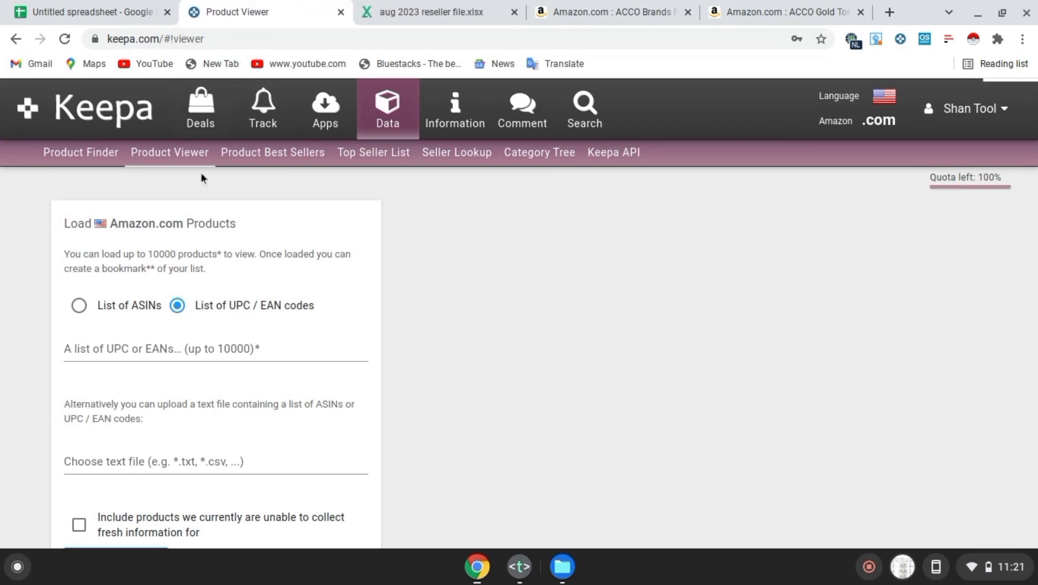
left_click(209, 347)
key("ctrl+v")
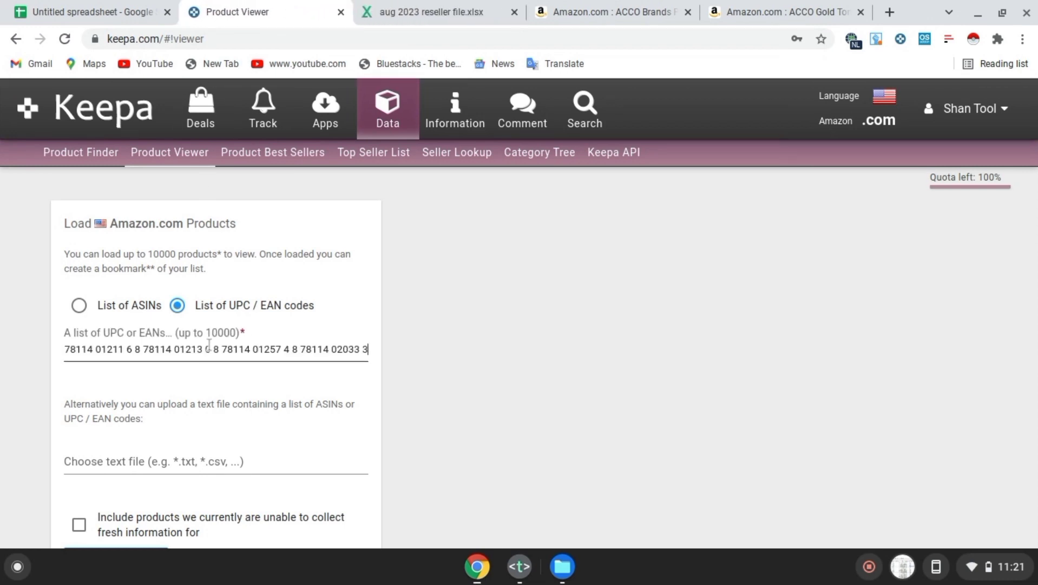
scroll(137, 395, "down", 3)
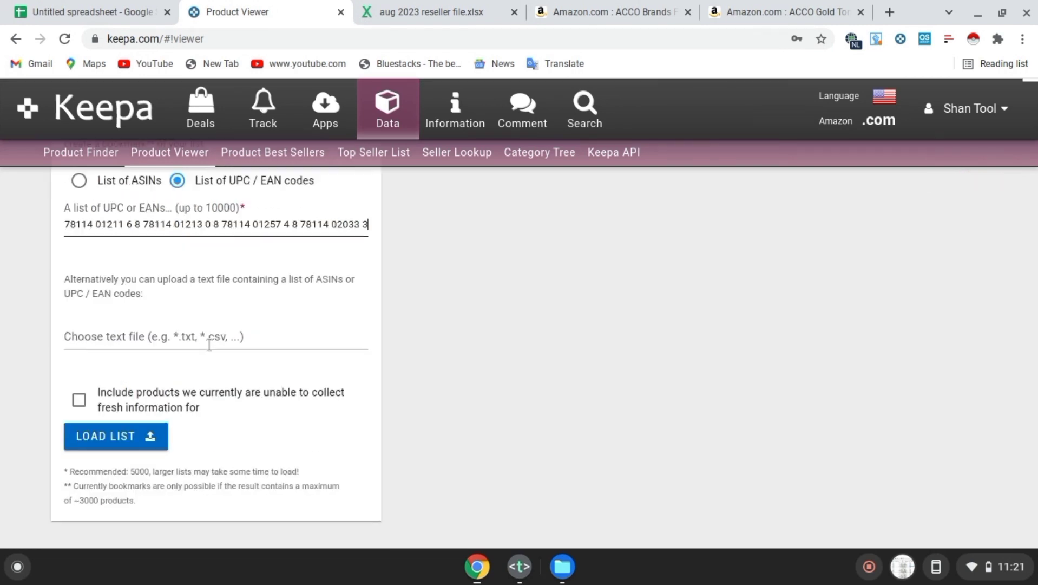
left_click(123, 425)
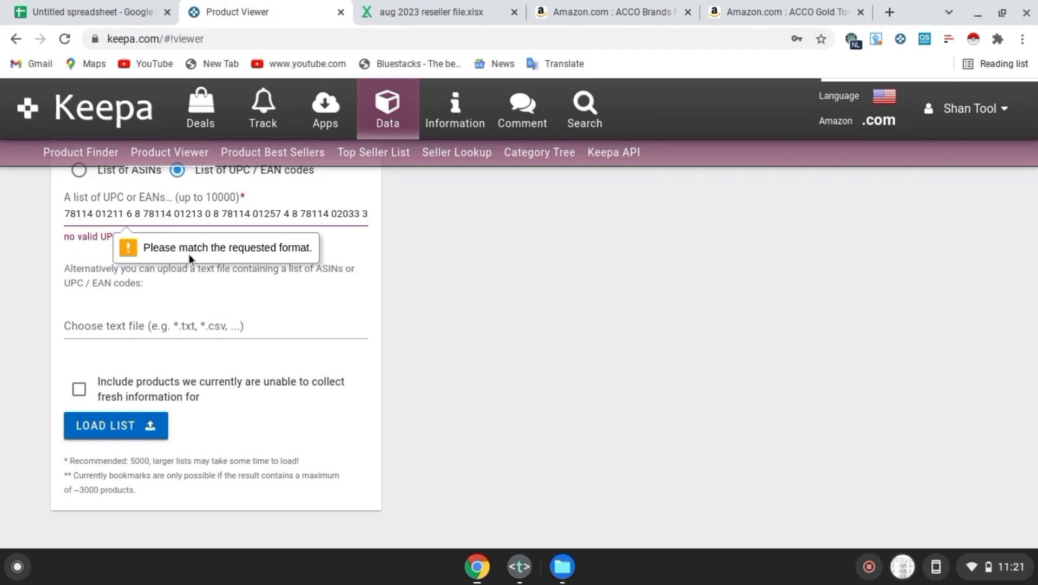
left_click(92, 12)
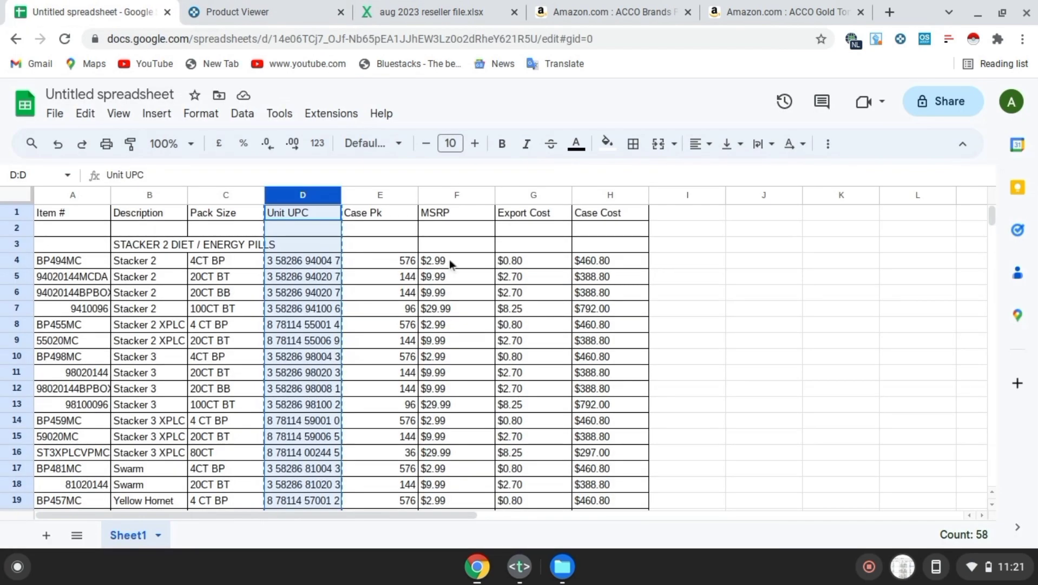
left_click(311, 264)
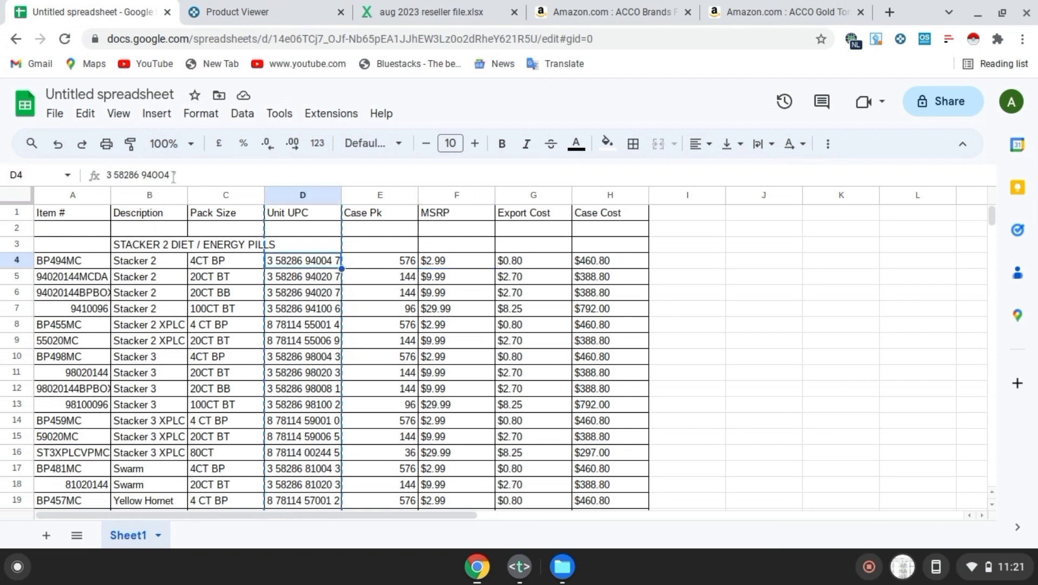
key("BackSpace")
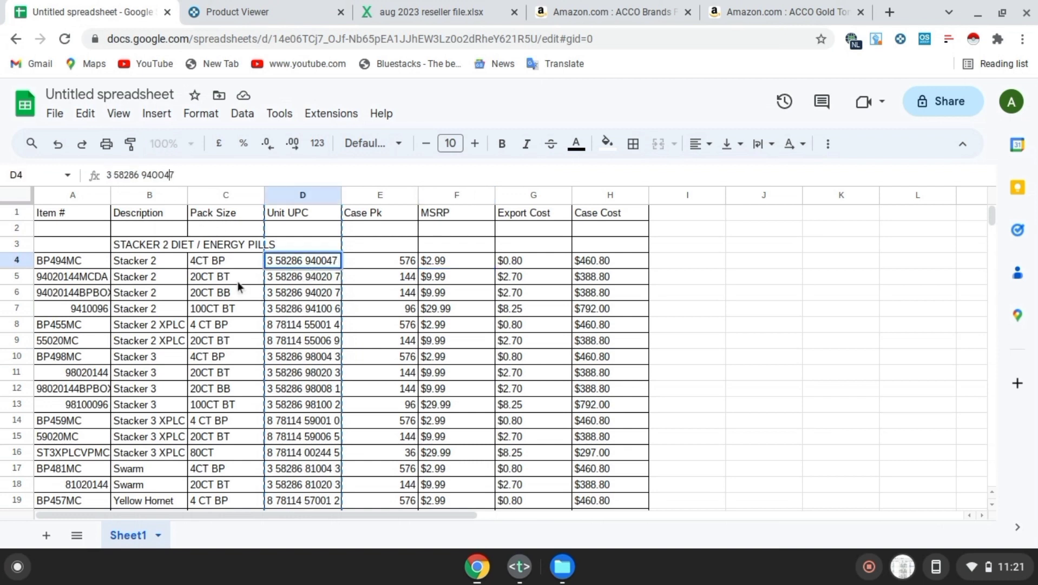
left_click(142, 174)
key("BackSpace")
left_click(113, 175)
key("BackSpace")
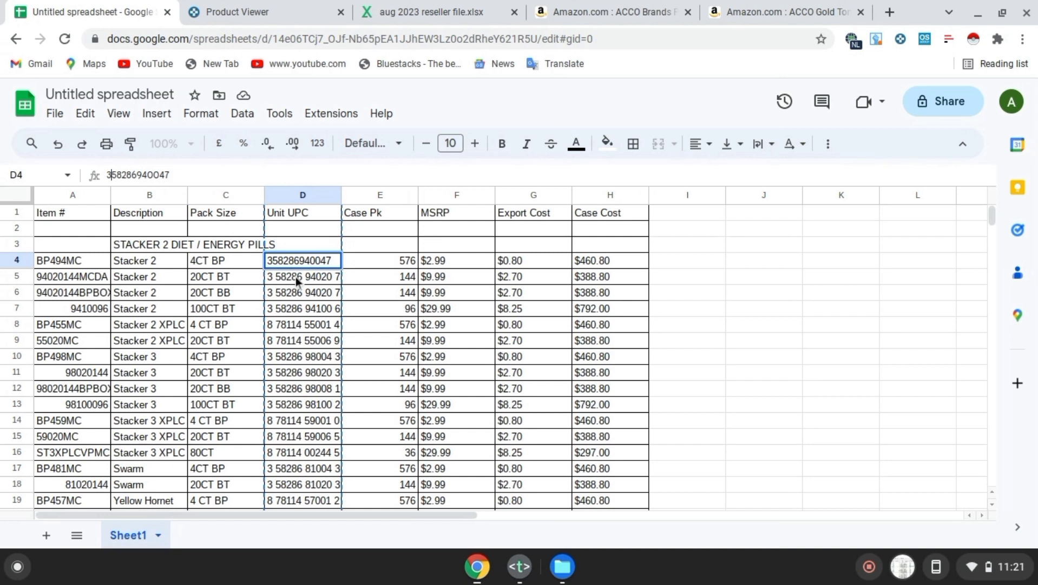
left_click(295, 277)
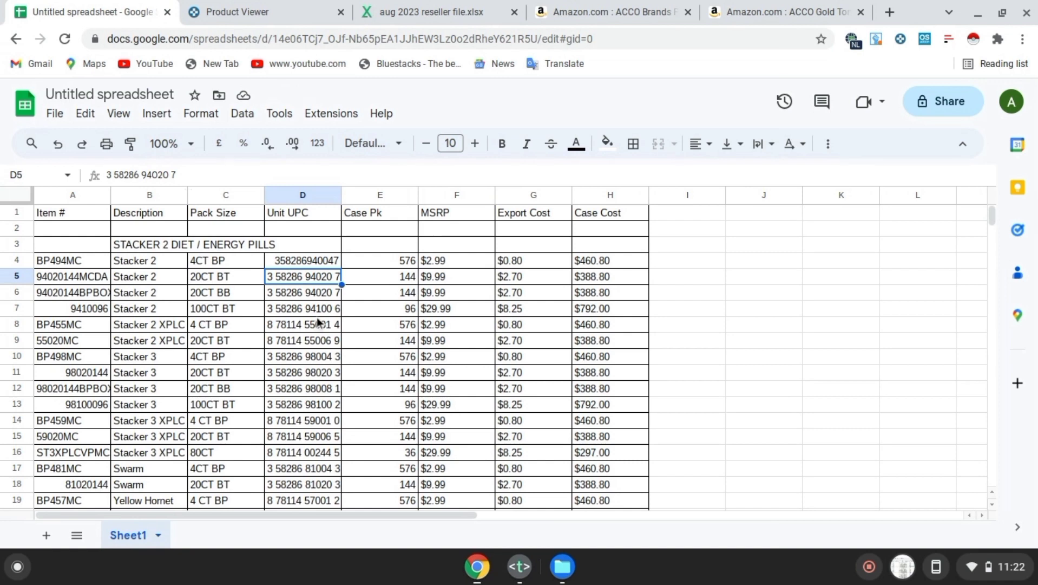
scroll(318, 322, "down", 6)
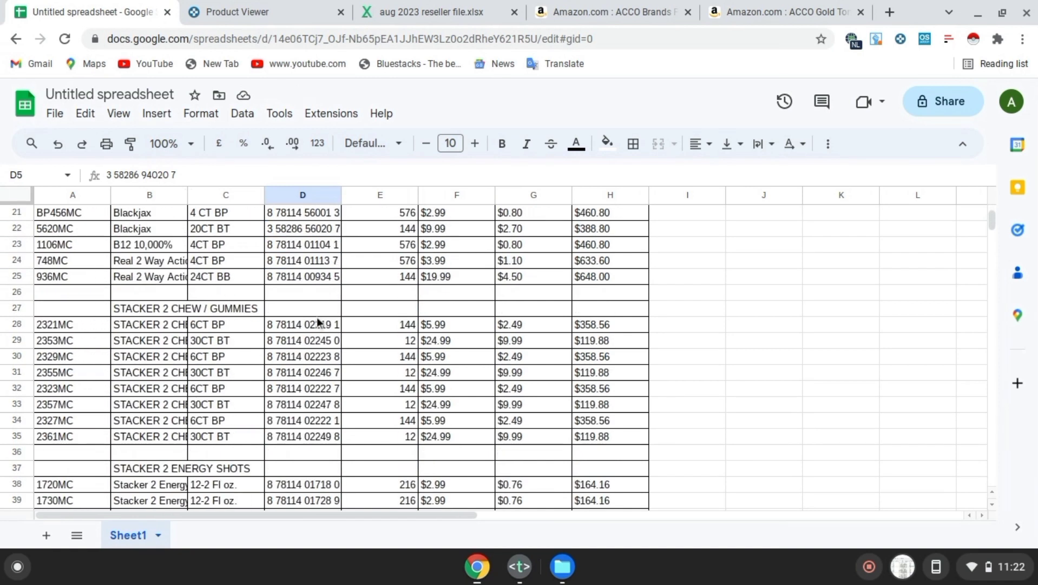
scroll(318, 323, "down", 2)
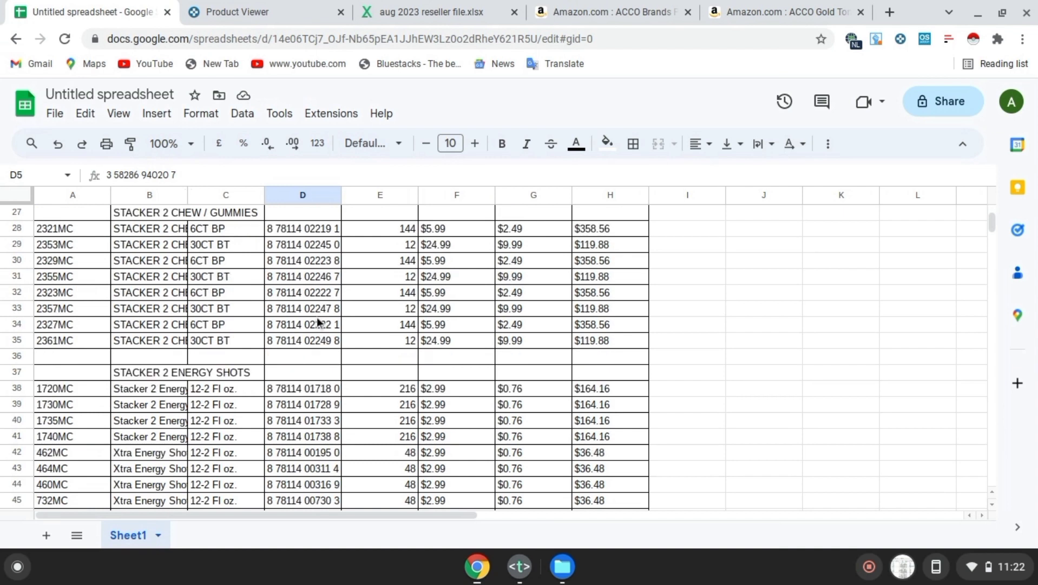
scroll(319, 323, "down", 2)
scroll(318, 323, "up", 6)
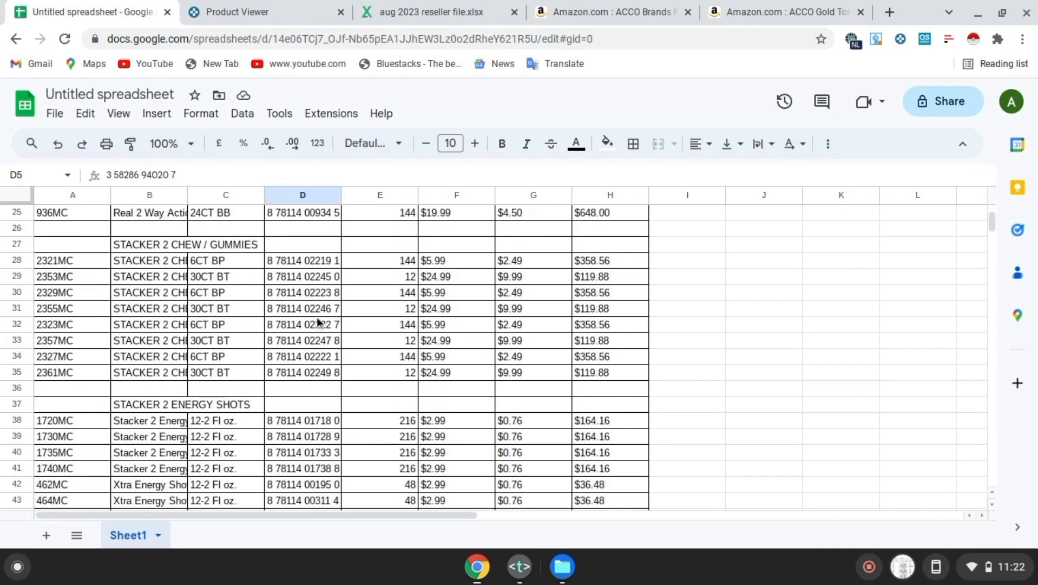
scroll(318, 323, "up", 2)
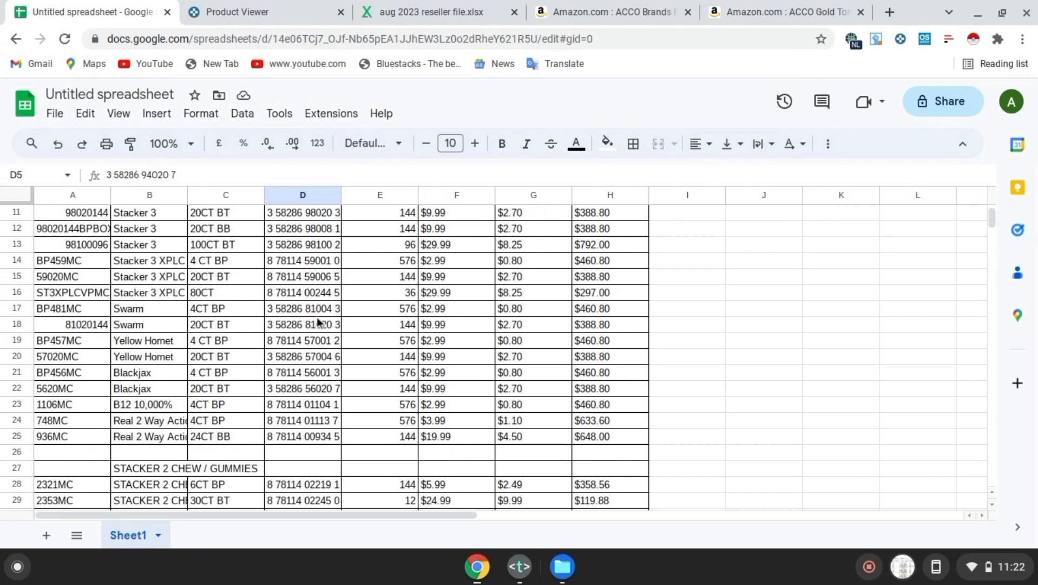
scroll(318, 323, "up", 2)
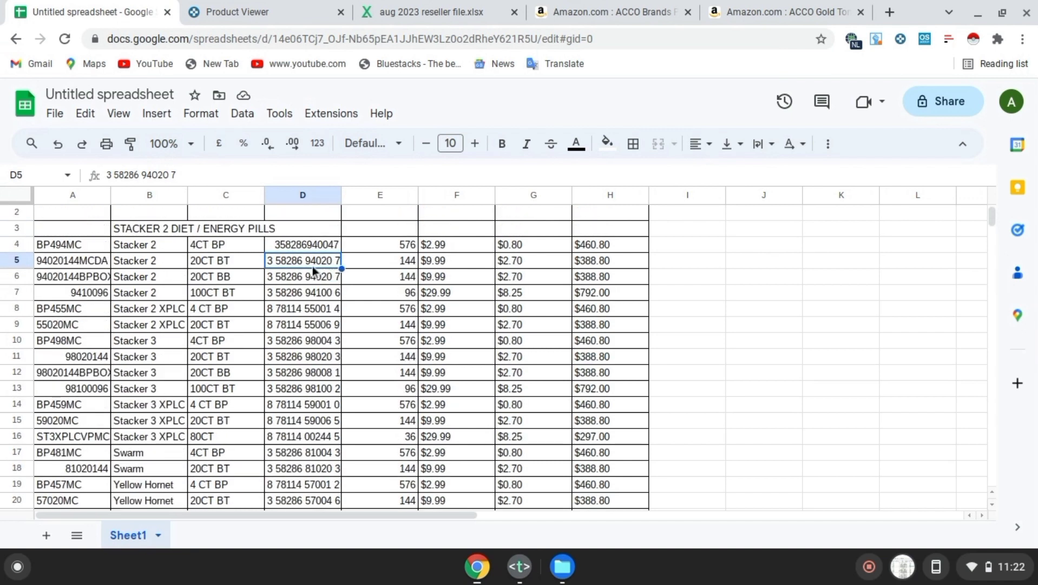
key("BackSpace")
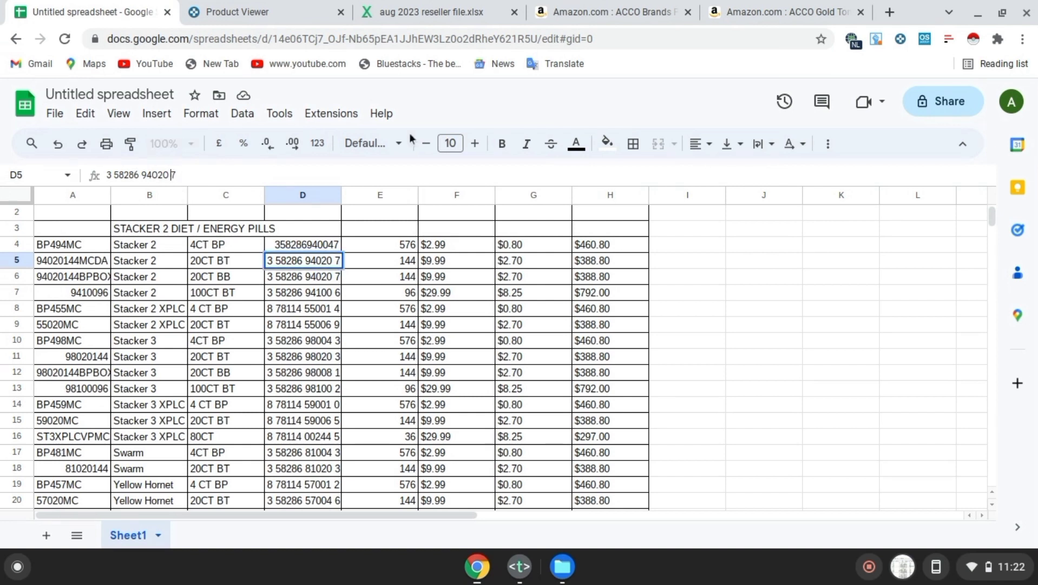
left_click(141, 174)
key("BackSpace")
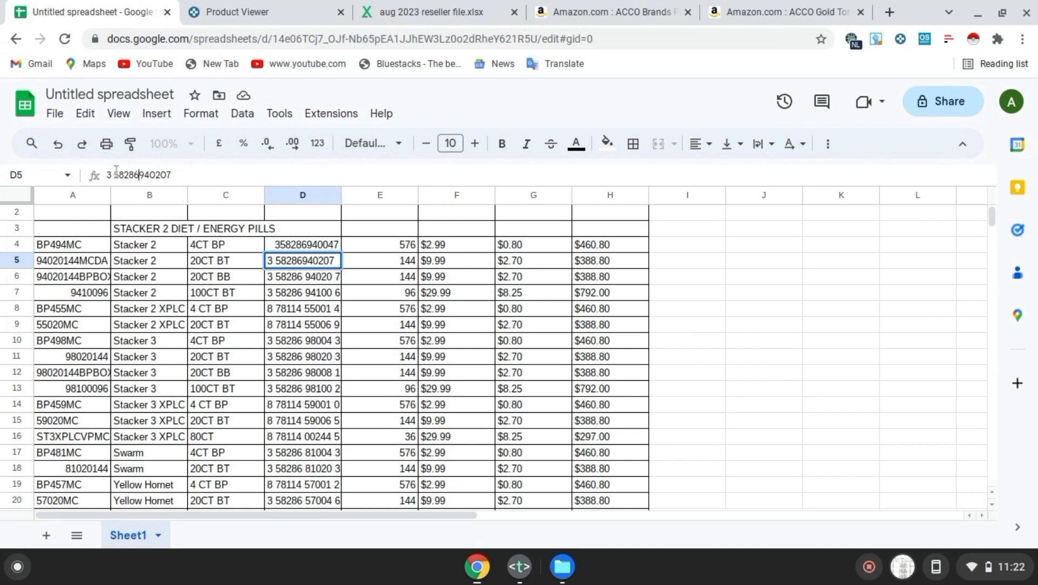
key("BackSpace")
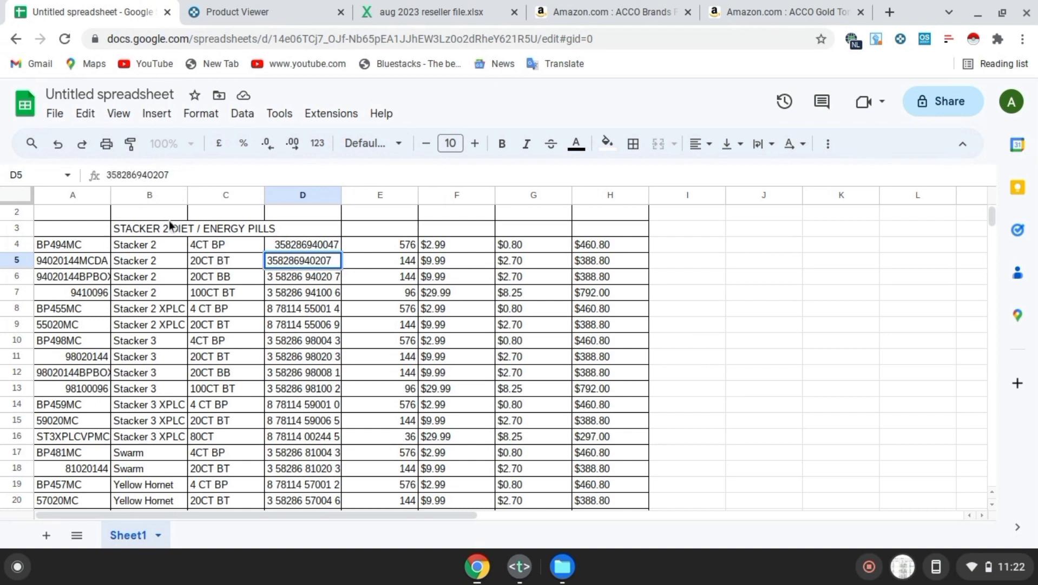
scroll(311, 292, "down", 1)
scroll(311, 291, "up", 2)
scroll(312, 292, "right", 1)
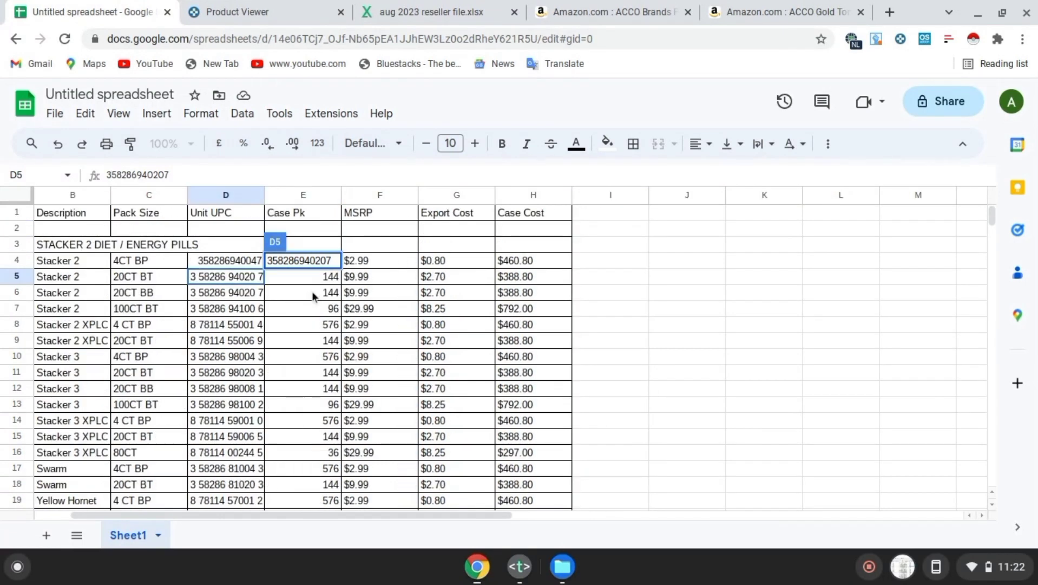
left_click(311, 292)
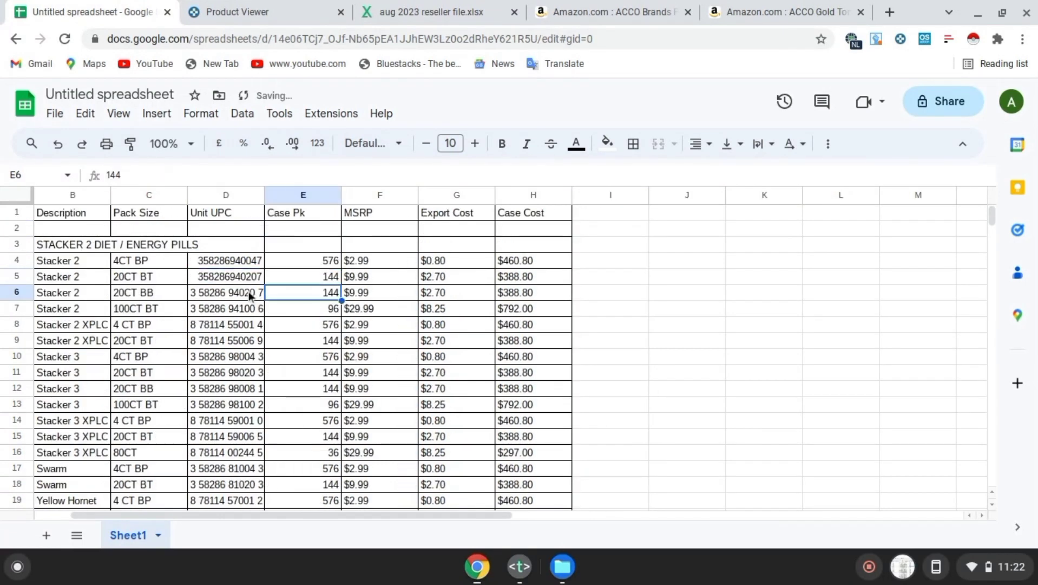
left_click(245, 291)
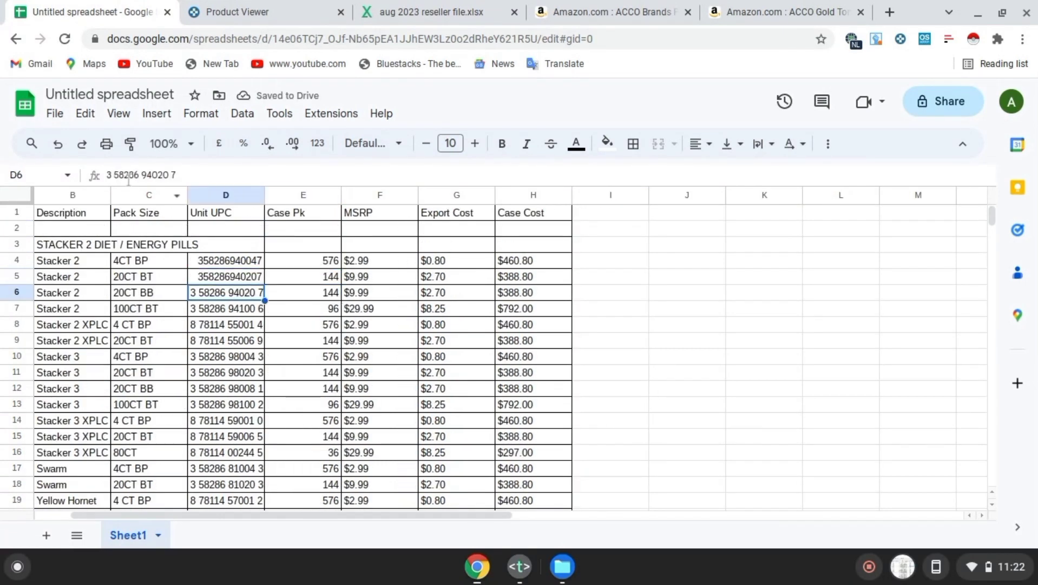
left_click(172, 173)
key("BackSpace")
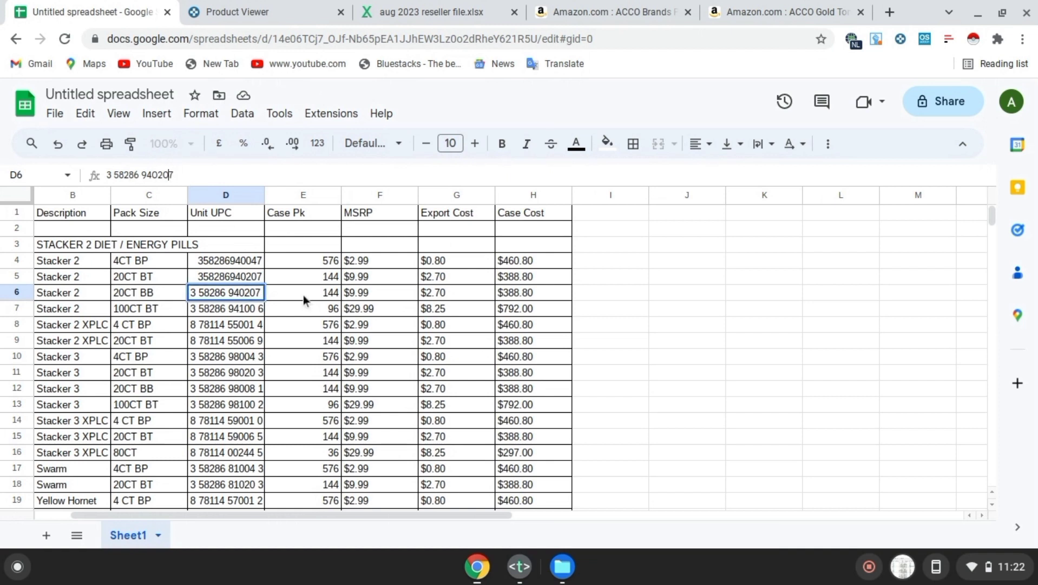
left_click(143, 174)
key("BackSpace")
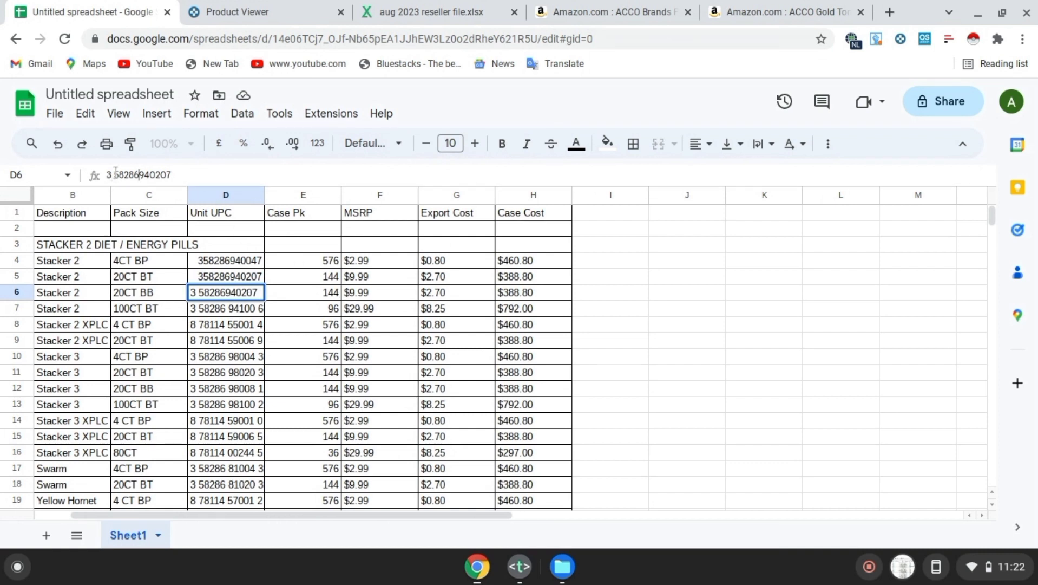
key("BackSpace")
left_click(361, 328)
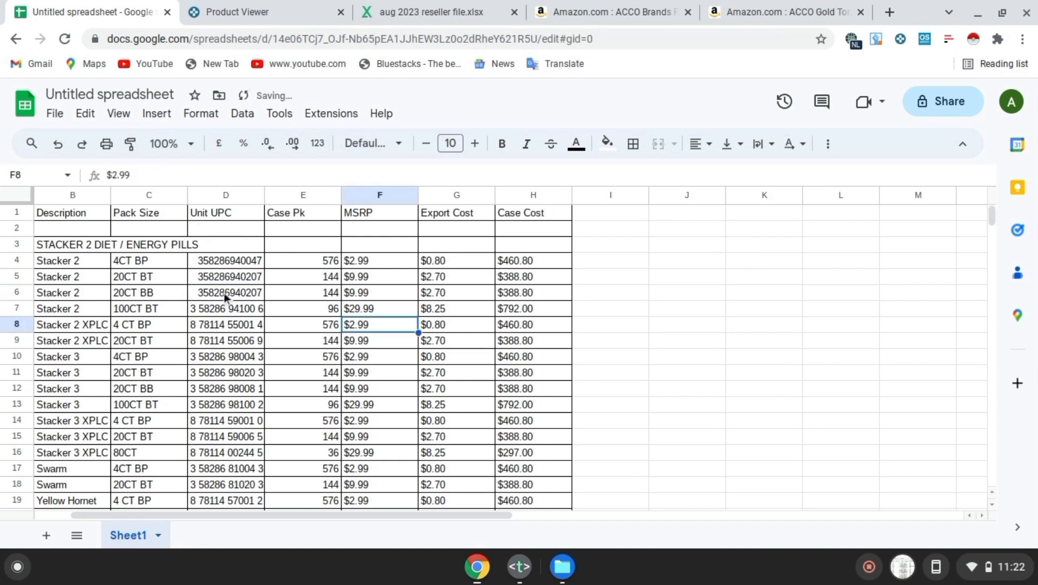
- Replace the entries in Keepa's UPC / EAN code list with the cleaned UPCs copied from cells D4:D6 and load the list
left_click_drag(226, 260, 237, 293)
key("ctrl+c")
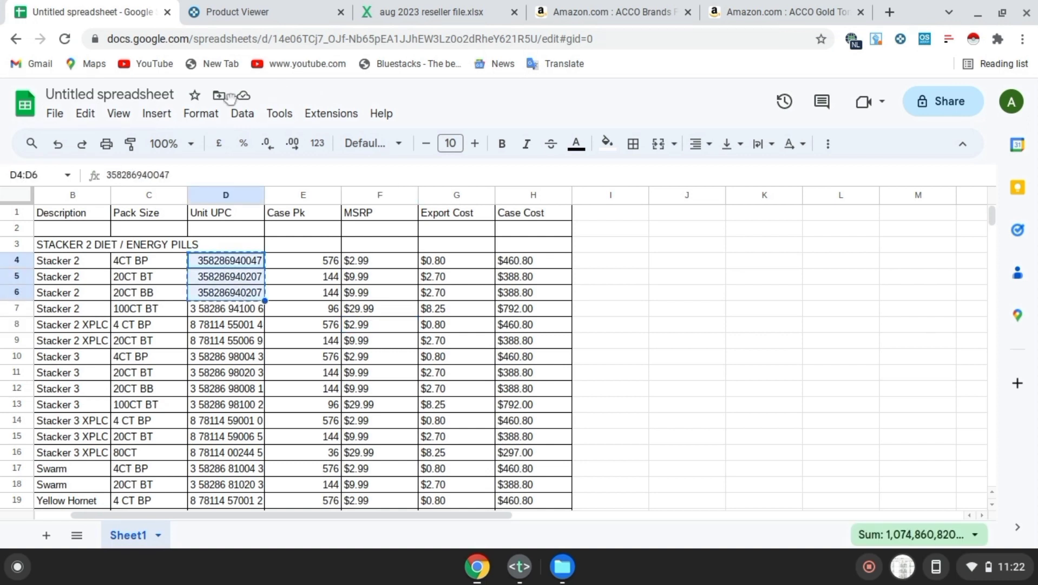
key("ctrl+Tab")
scroll(266, 245, "up", 3)
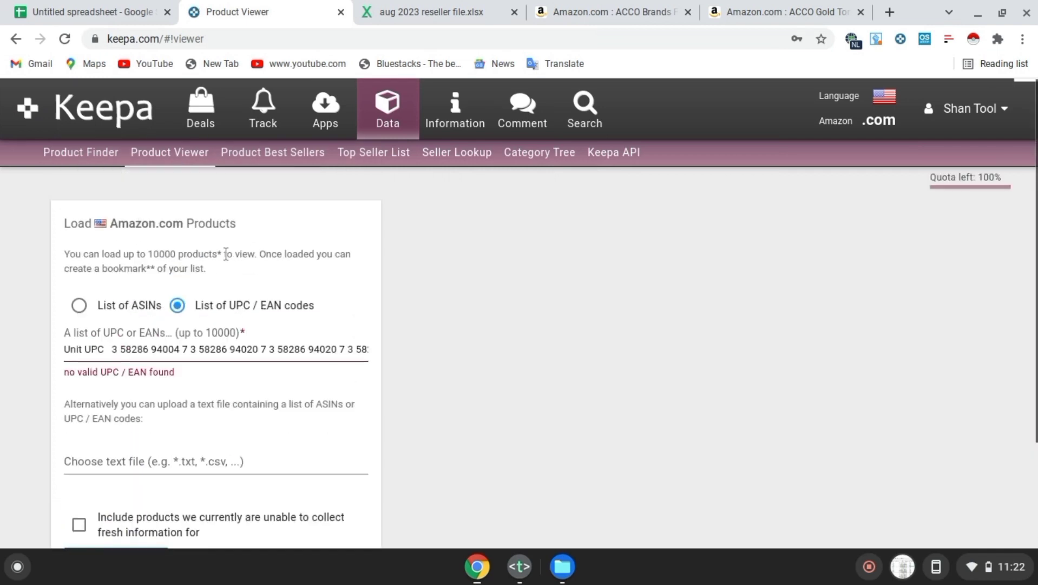
triple_click(255, 353)
key("BackSpace")
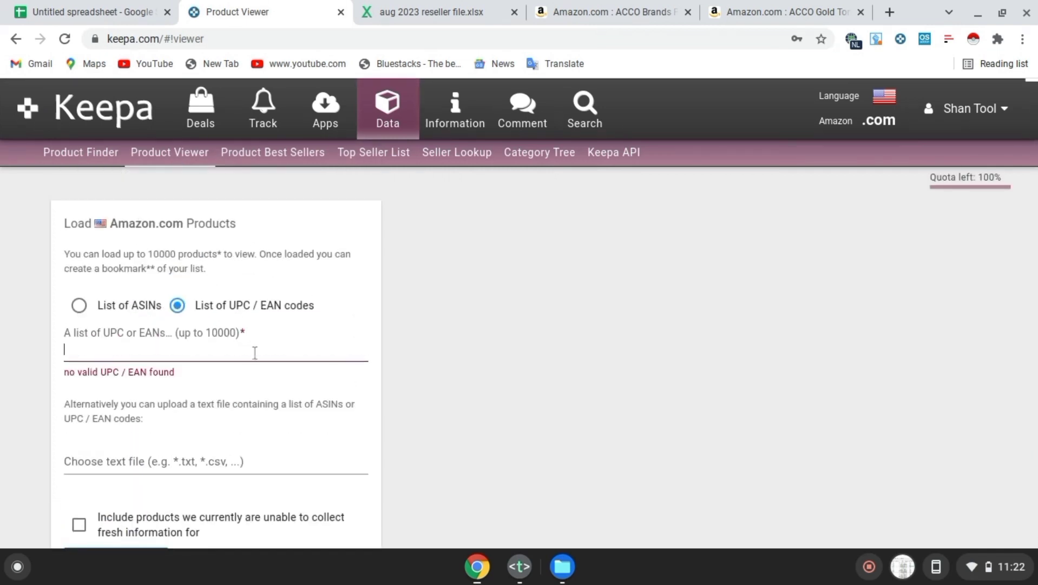
key("ctrl+v")
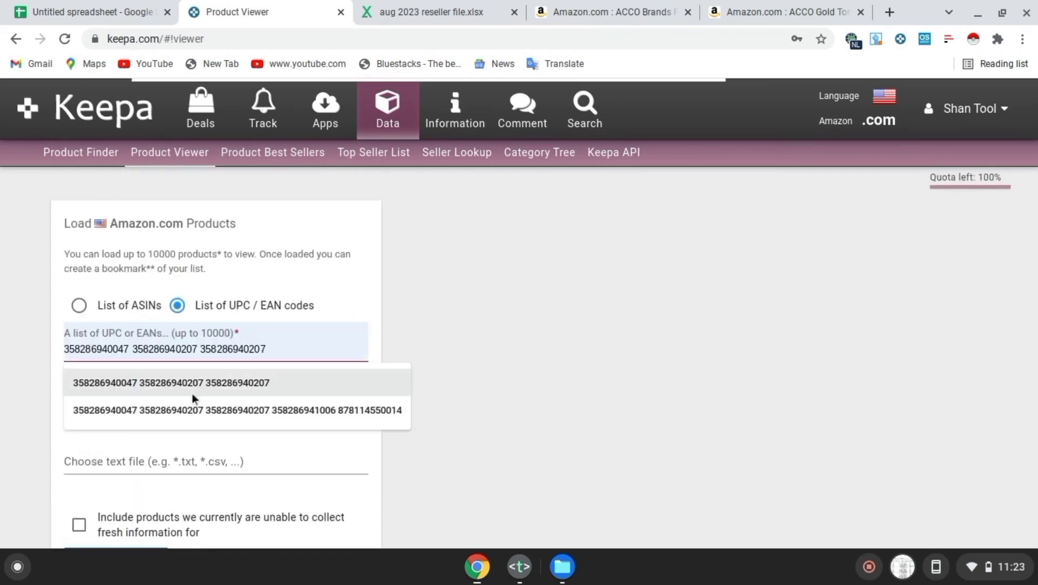
left_click(418, 281)
scroll(295, 423, "down", 3)
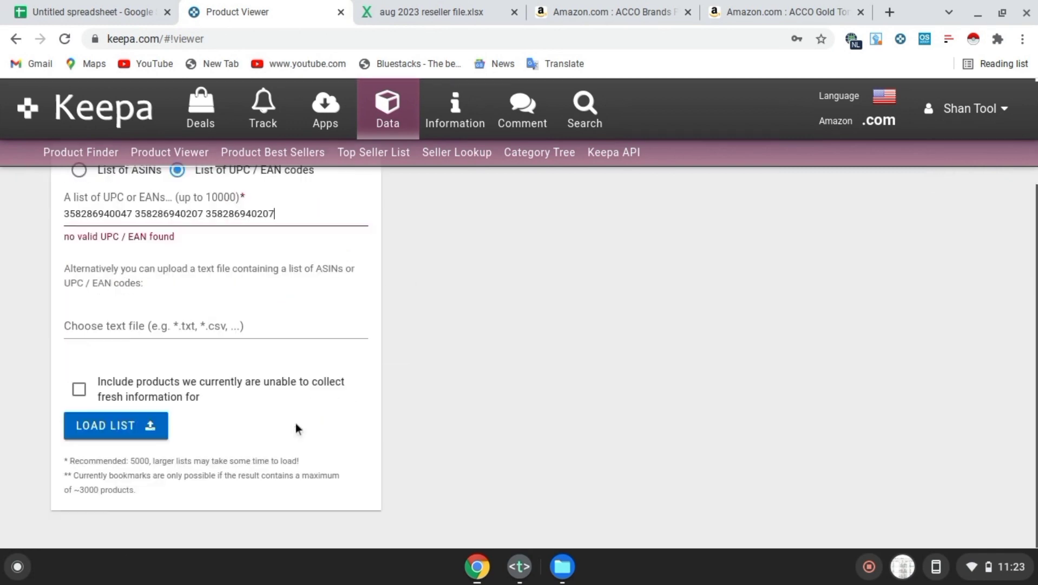
left_click(163, 423)
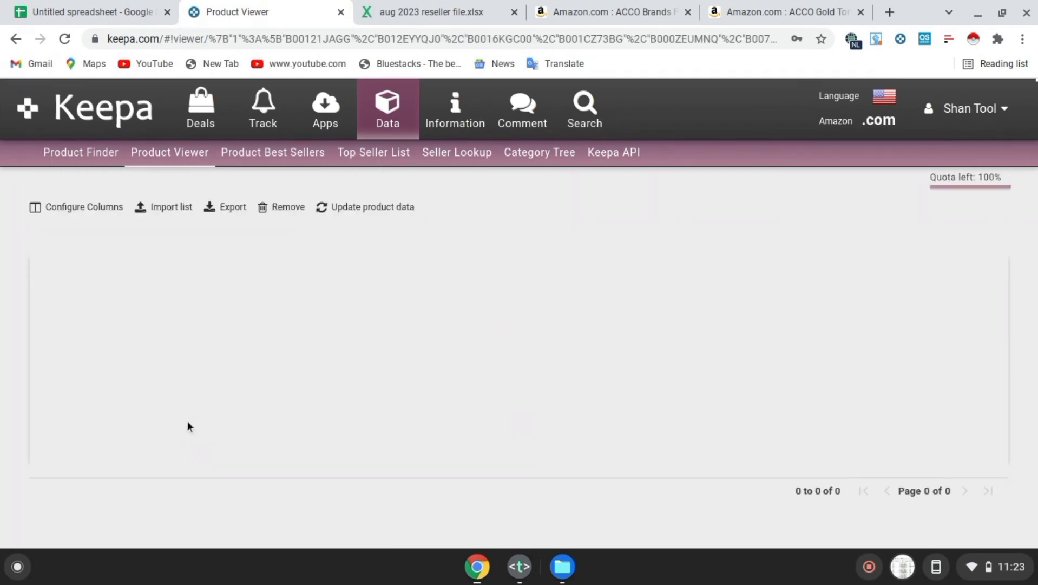